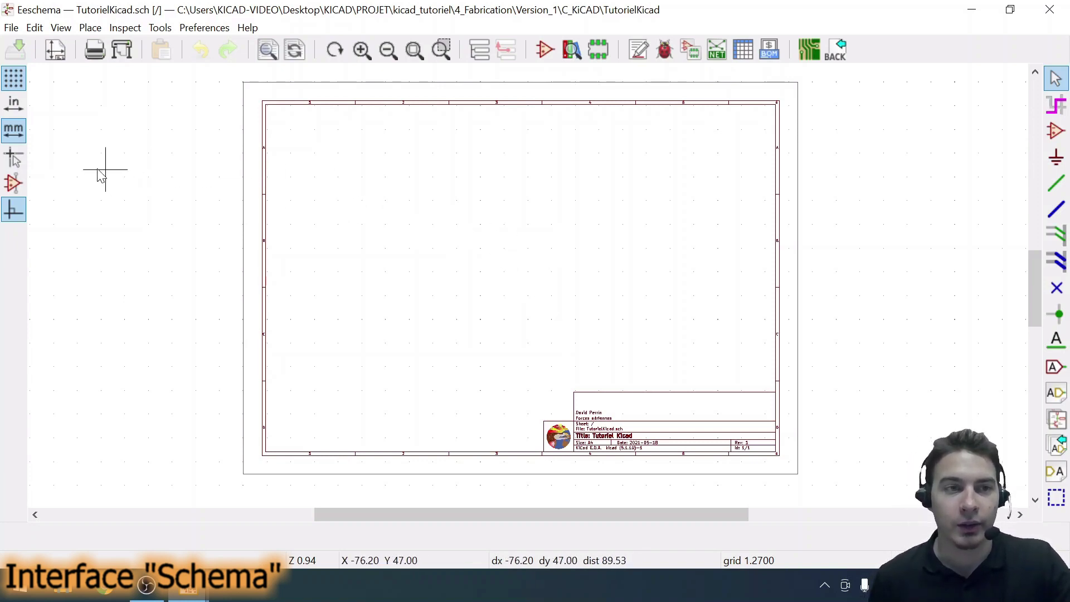
# - Switch the schematic cursor to a full-window crosshair and check it over the drawing sheet
pyautogui.click(13, 160)
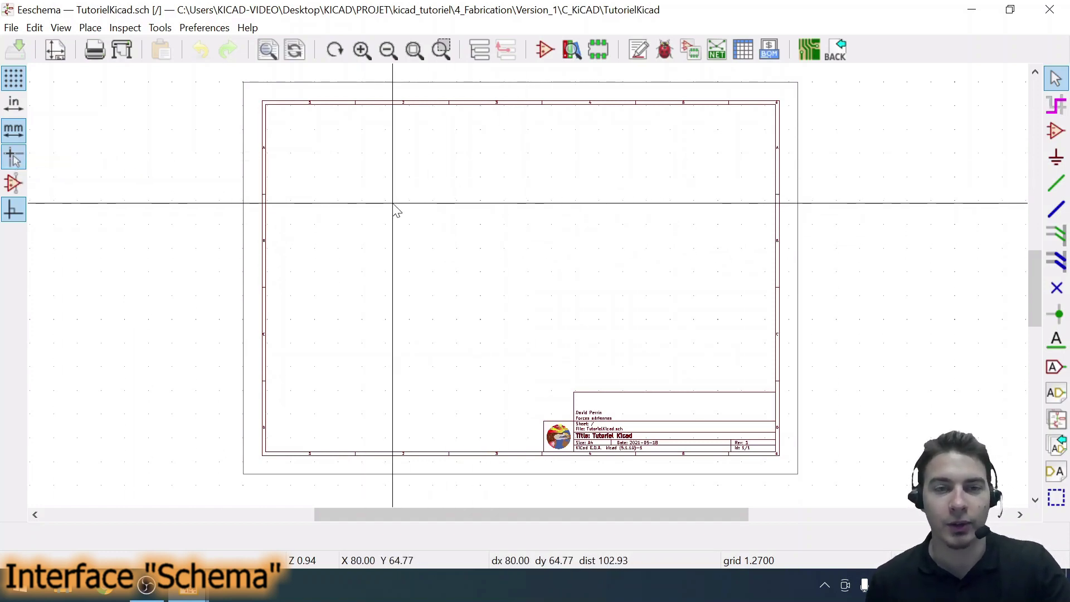
pyautogui.scroll(7, 530, 291)
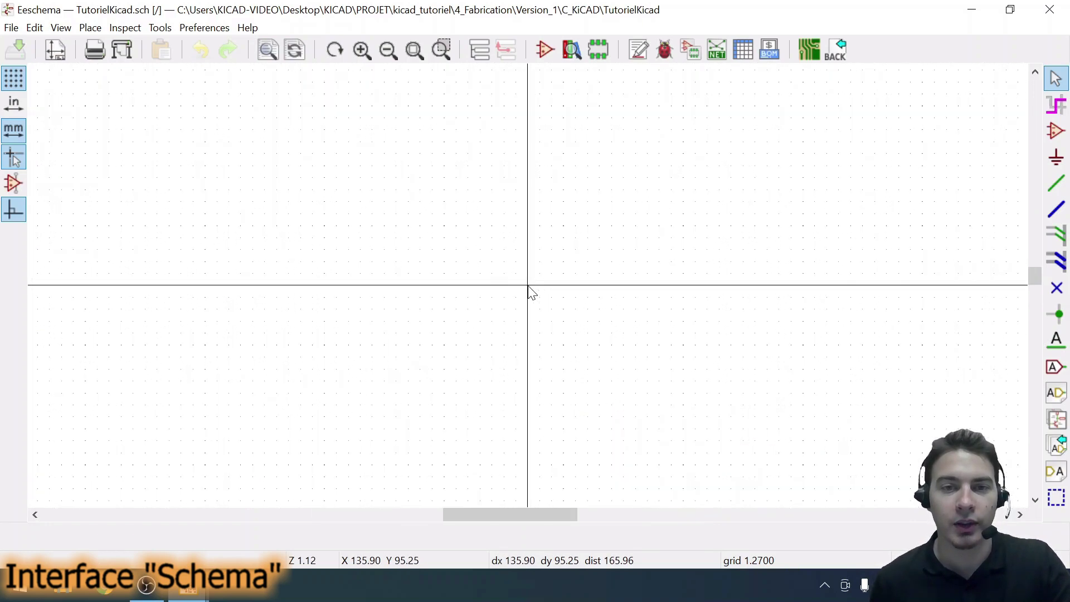
pyautogui.scroll(1, 502, 284)
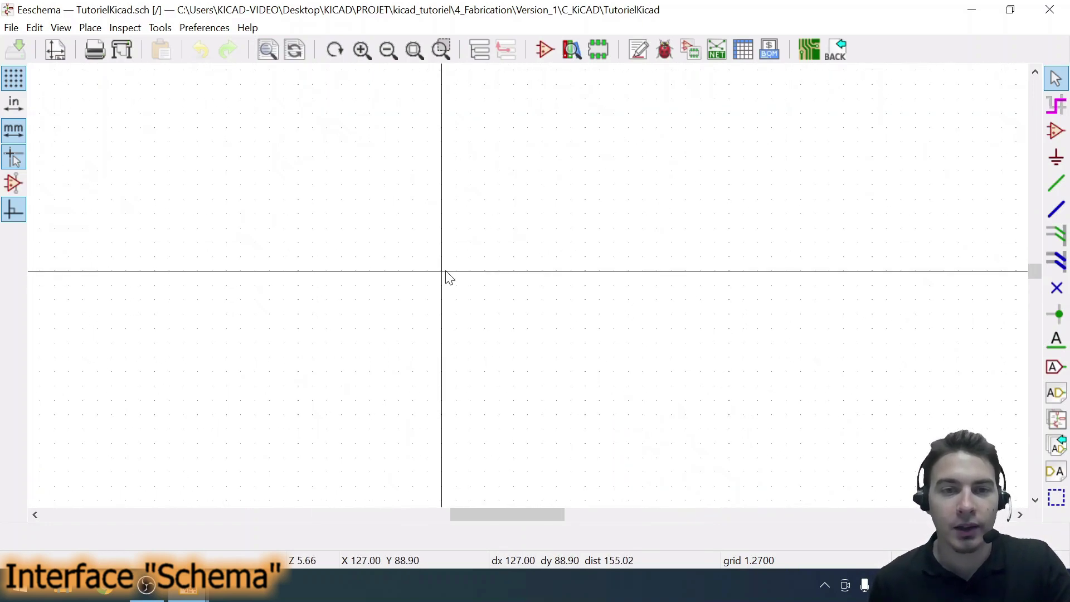
pyautogui.scroll(-12, 437, 270)
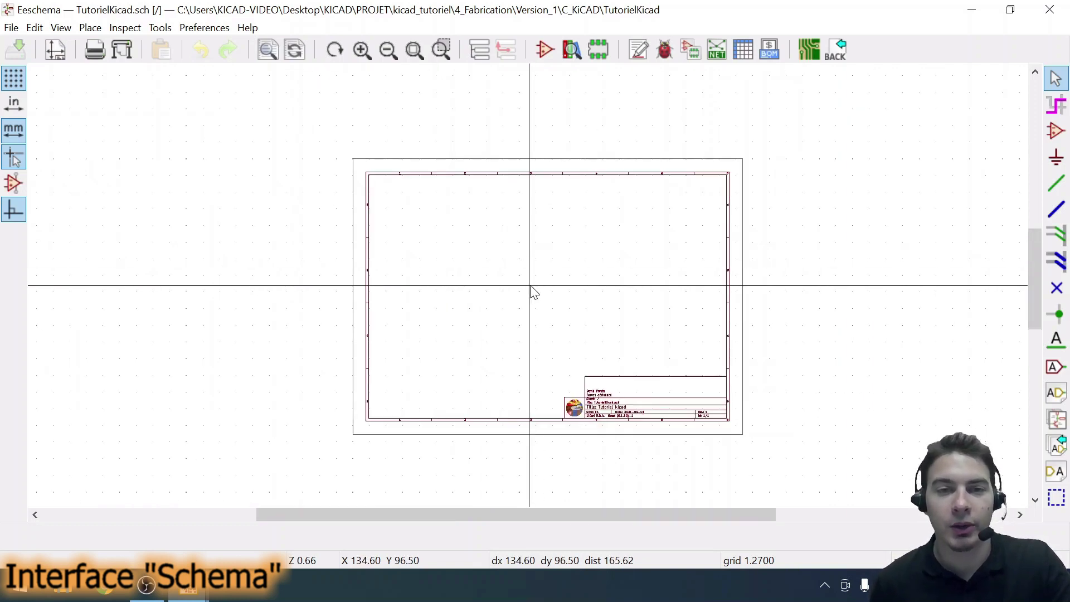
pyautogui.click(11, 27)
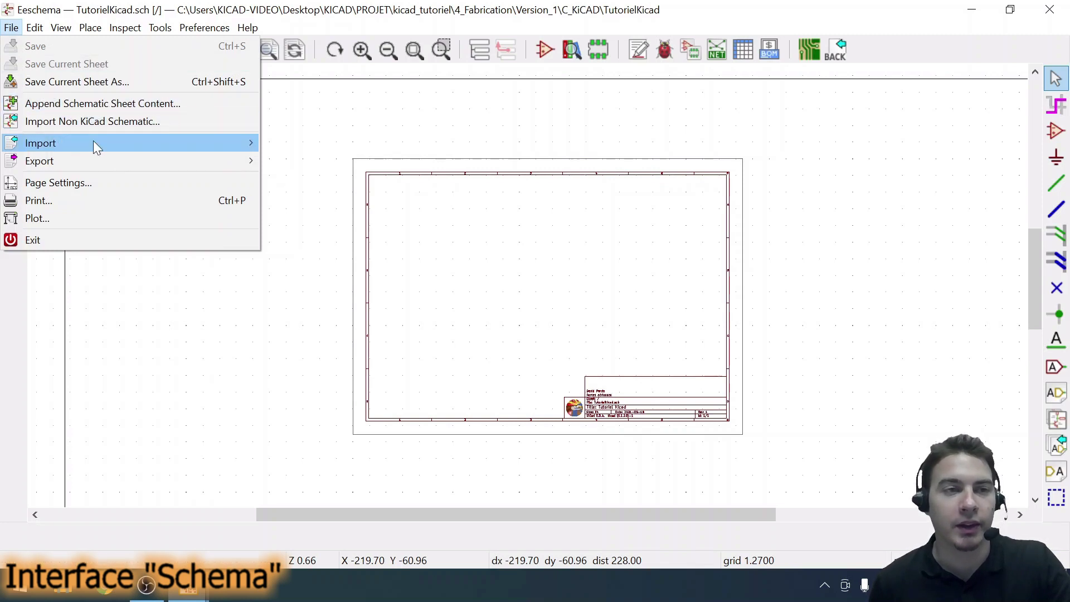
pyautogui.moveTo(96, 160)
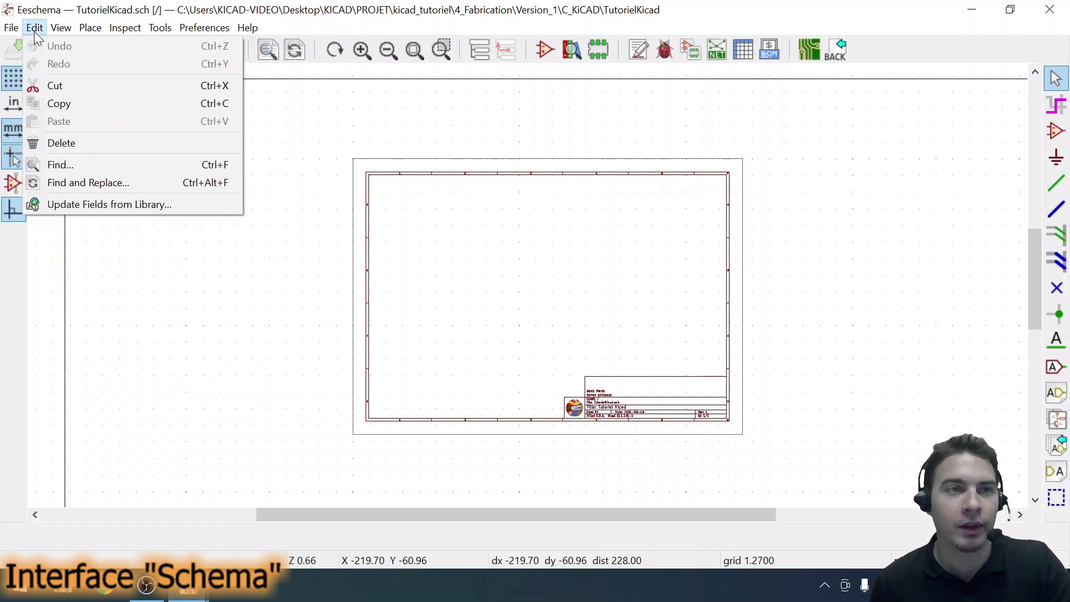
pyautogui.moveTo(35, 28)
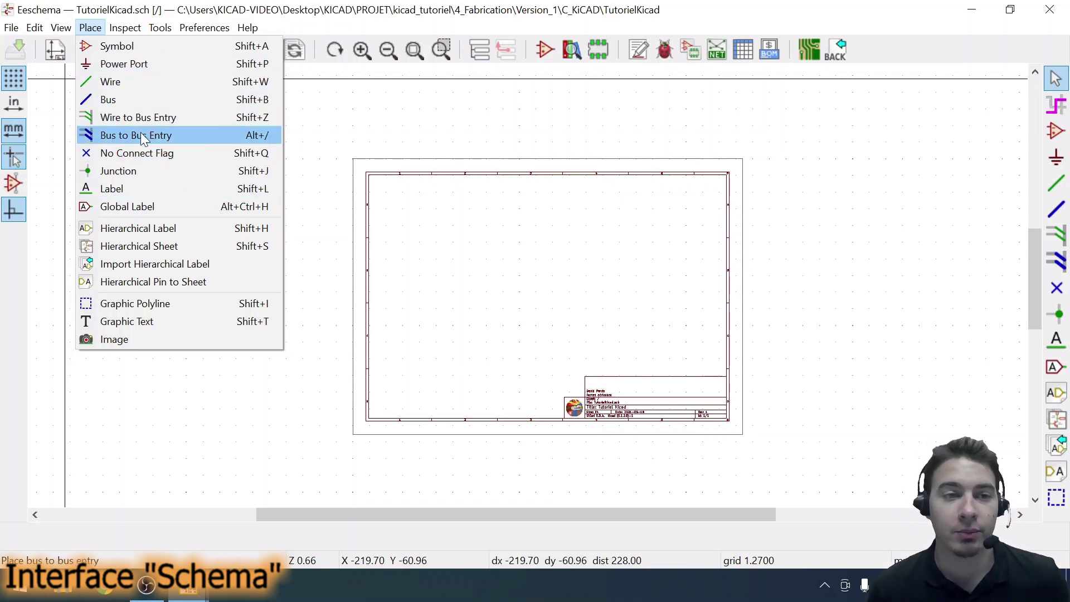
pyautogui.moveTo(123, 37)
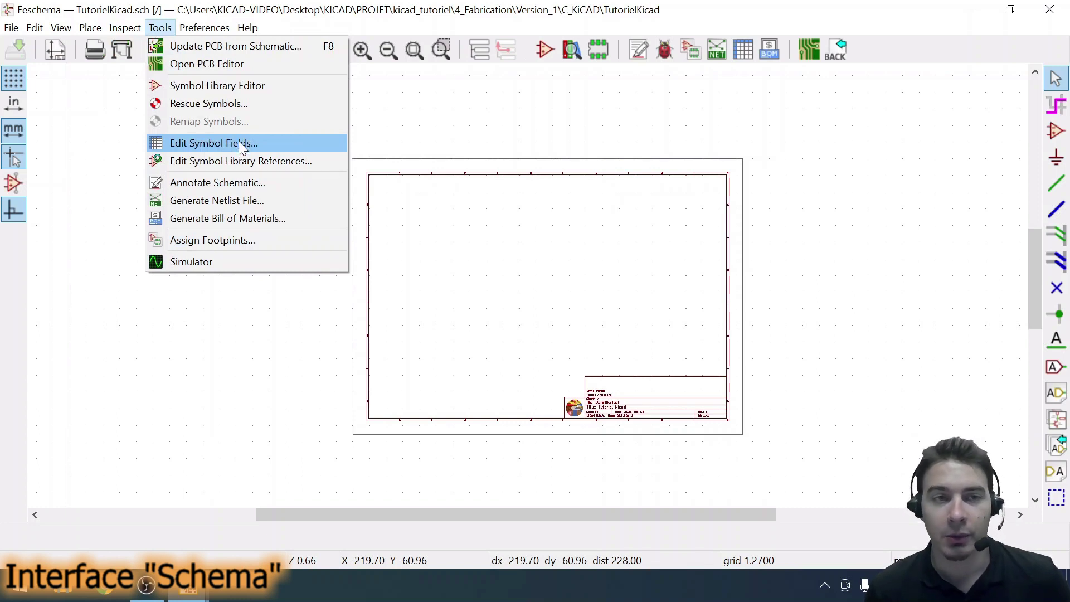
pyautogui.moveTo(209, 29)
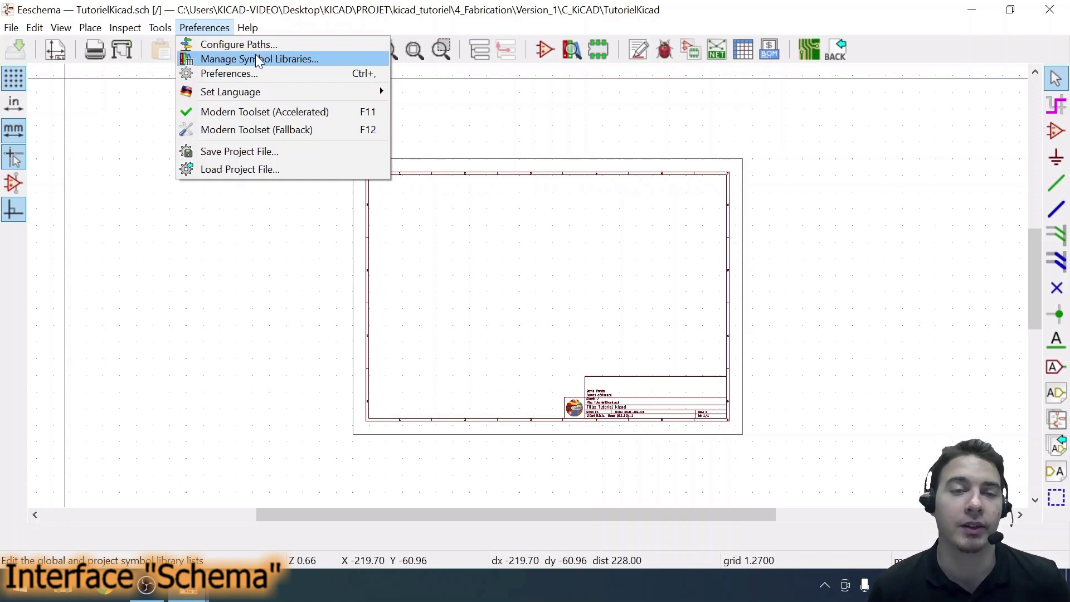
pyautogui.click(500, 296)
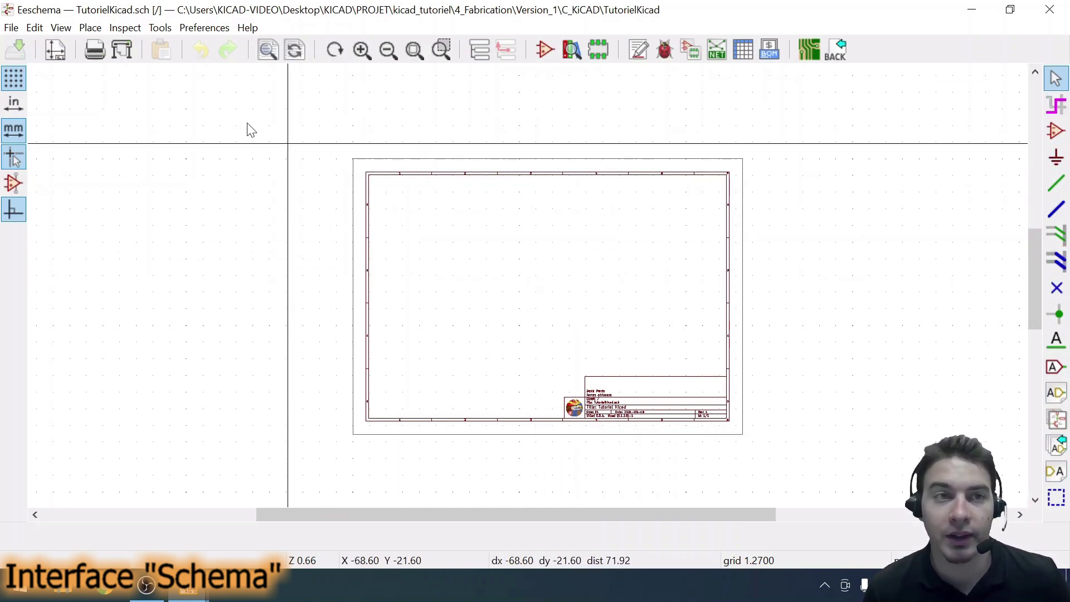
pyautogui.click(90, 29)
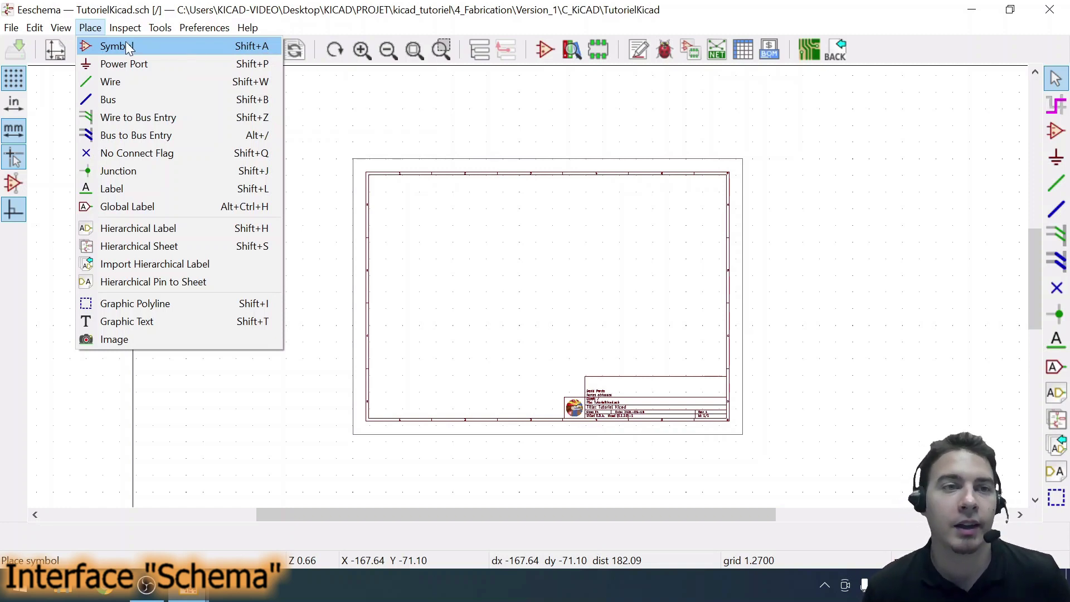
pyautogui.click(90, 27)
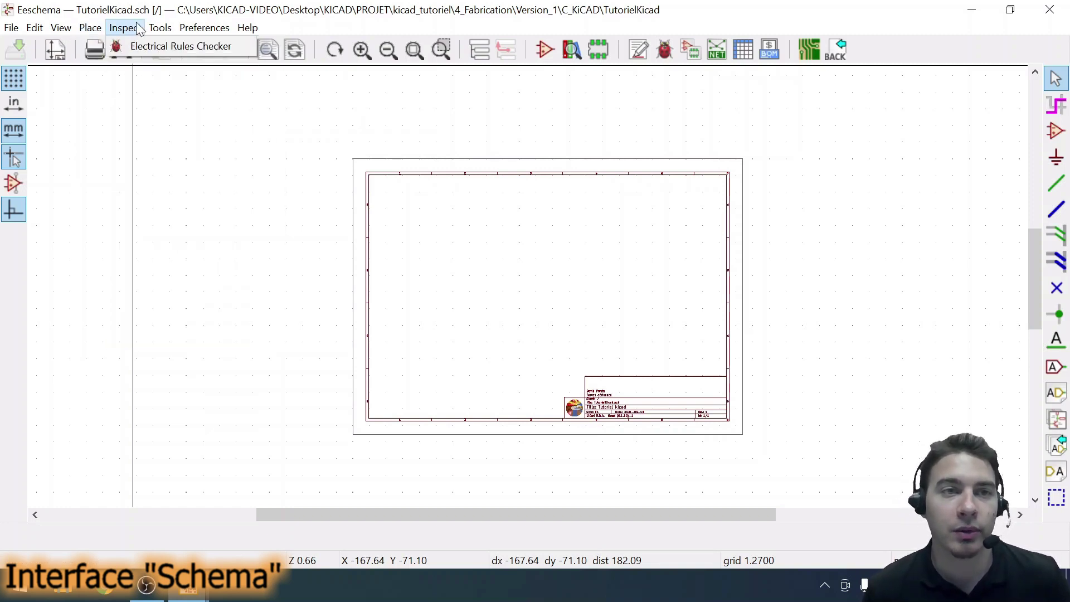
# - Review the list of hotkeys in the preferences, including the Eeschema commands, and close the dialog
pyautogui.click(202, 28)
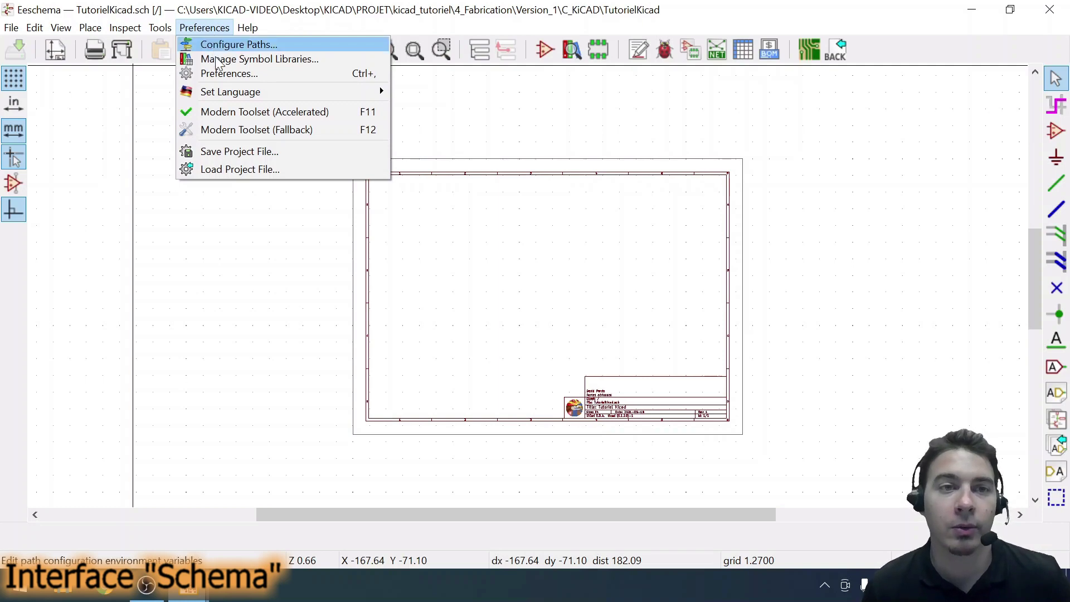
pyautogui.click(233, 73)
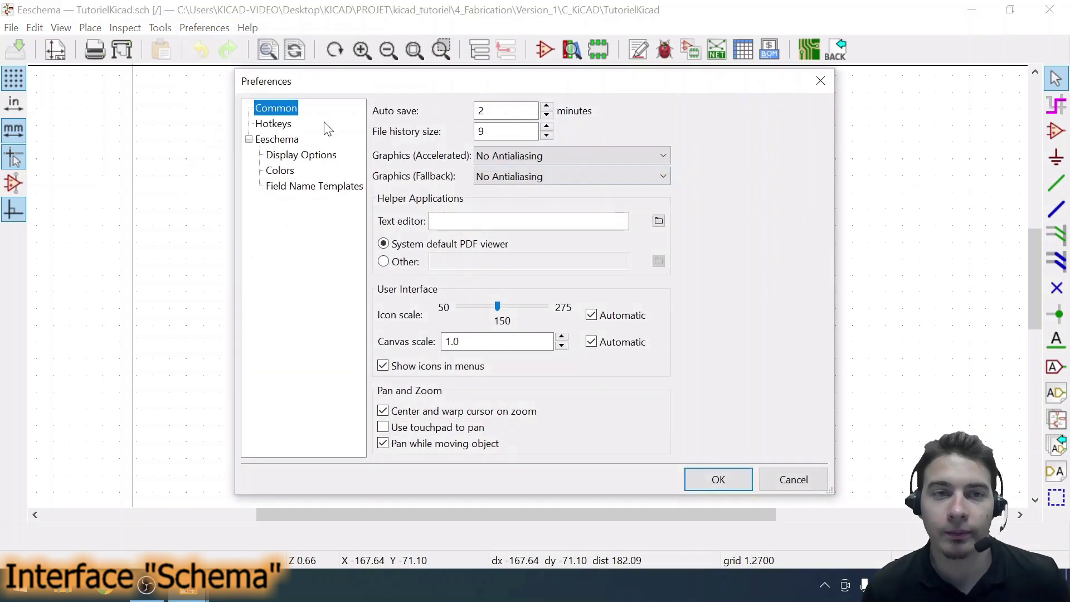
pyautogui.click(278, 124)
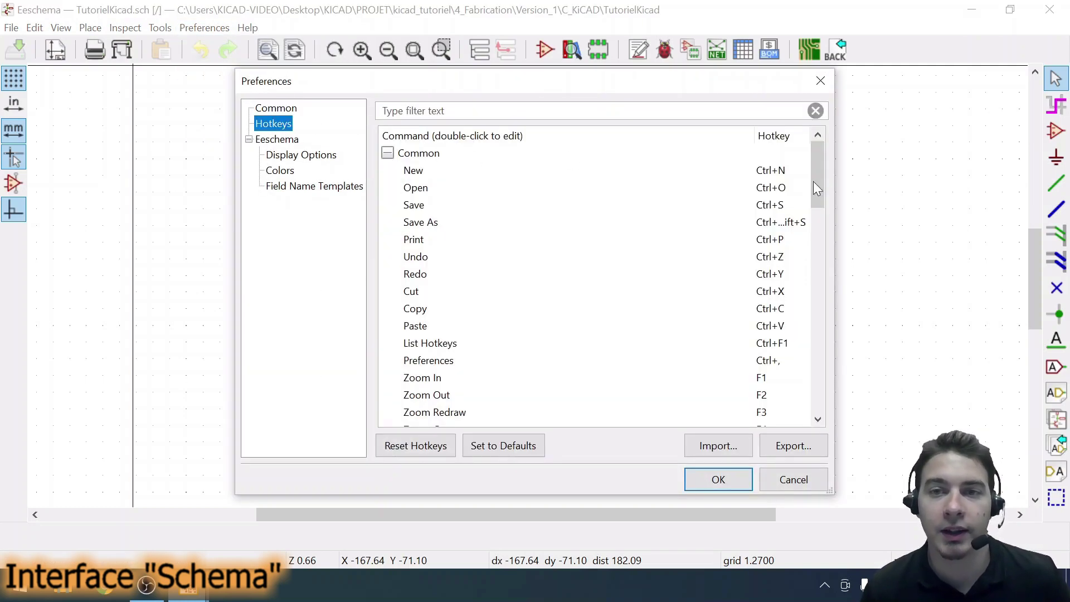
pyautogui.moveTo(817, 172); pyautogui.dragTo(825, 290)
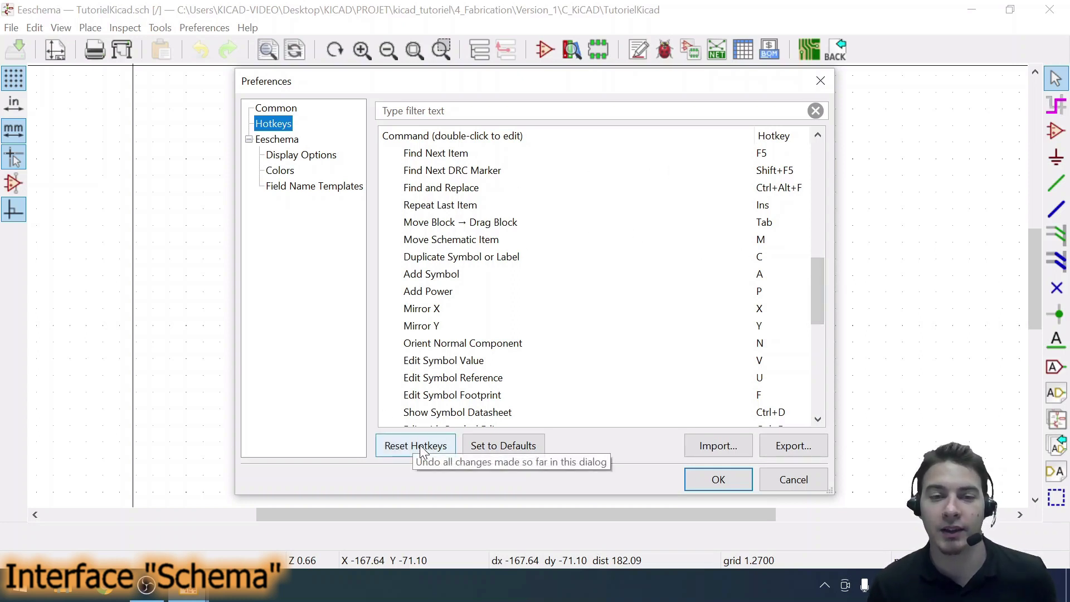
pyautogui.click(703, 480)
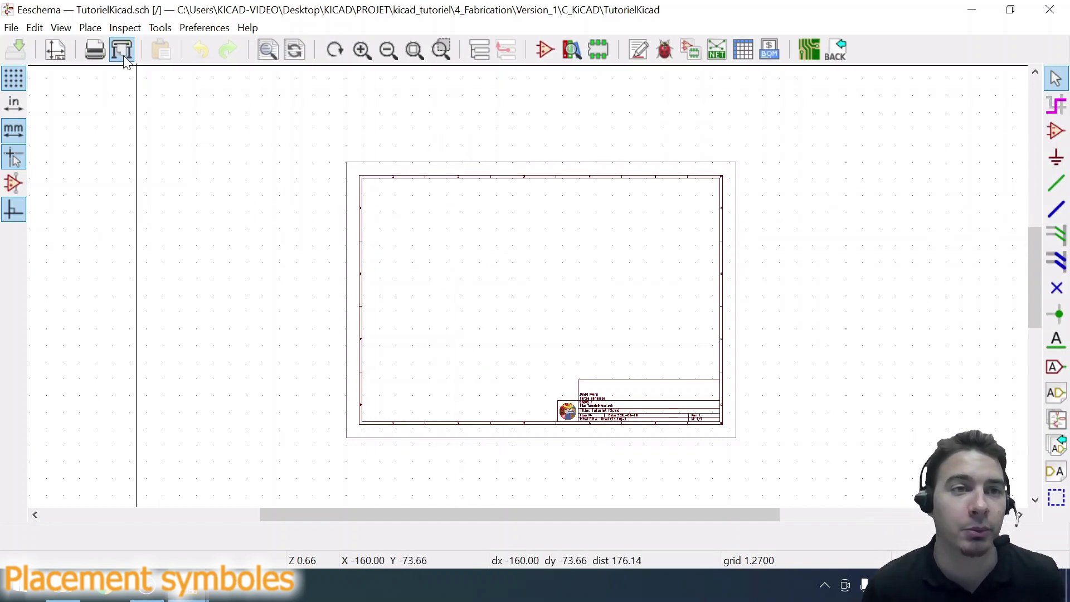
# - Start the Place Symbol command and open the symbol chooser for a spot in the sheet's upper-left area
pyautogui.click(103, 29)
pyautogui.click(112, 43)
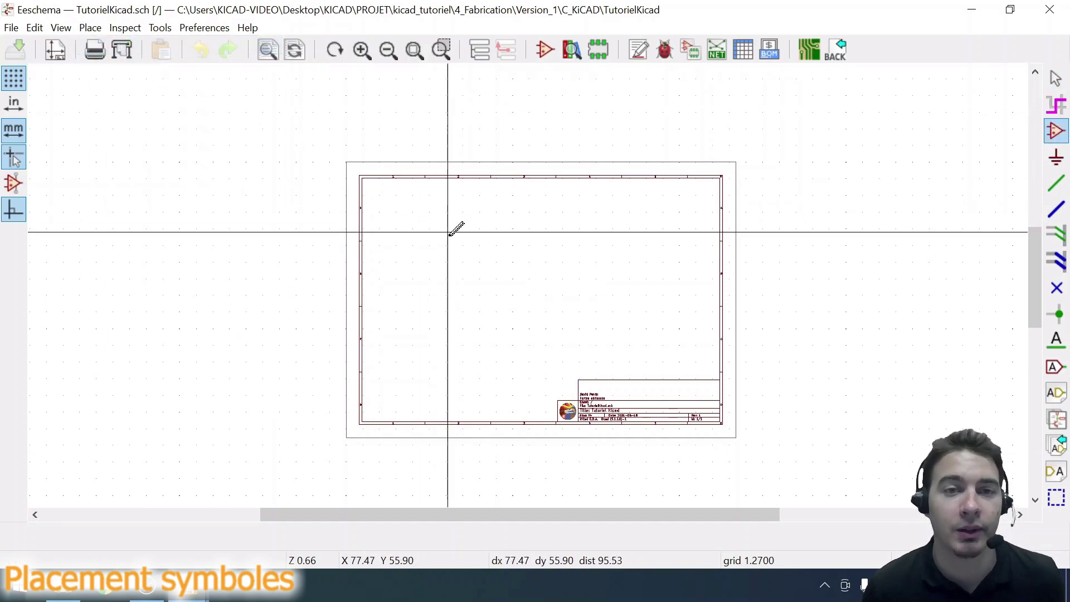
pyautogui.scroll(1, 427, 243)
pyautogui.scroll(4, 528, 286)
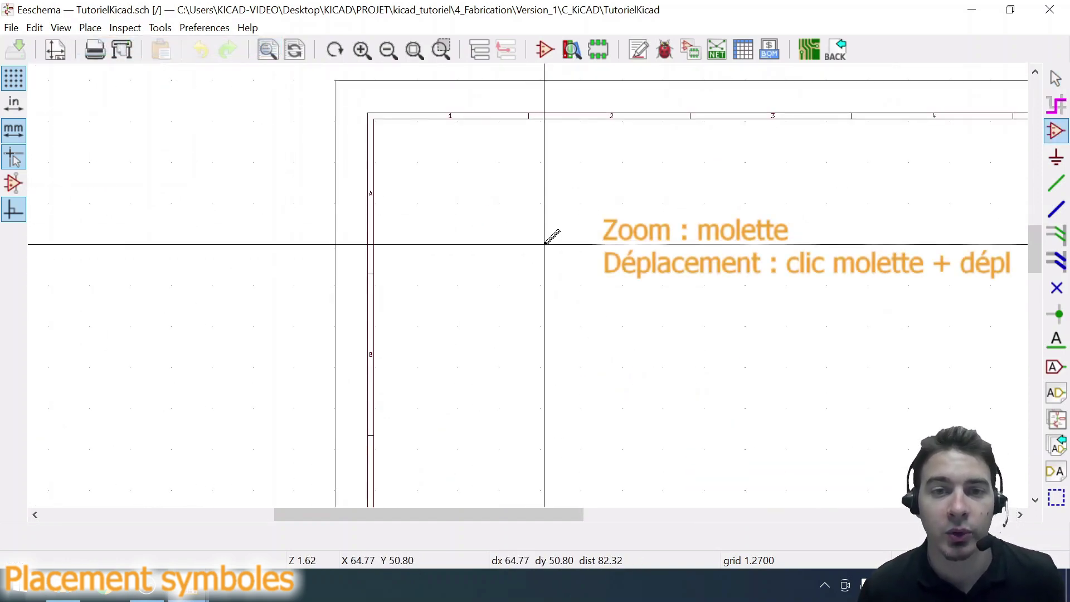
pyautogui.scroll(1, 542, 240)
pyautogui.scroll(-1, 529, 285)
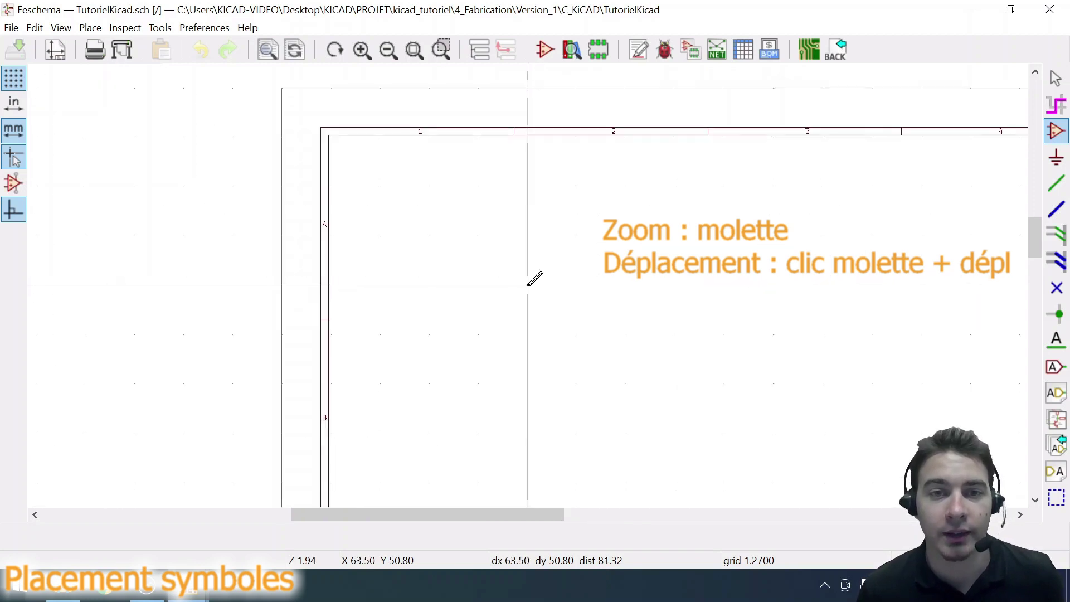
pyautogui.moveTo(661, 328)
pyautogui.mouseDown(button='middle')
pyautogui.moveTo(569, 277)
pyautogui.moveTo(318, 218)
pyautogui.moveTo(257, 306)
pyautogui.moveTo(502, 375)
pyautogui.moveTo(574, 340)
pyautogui.mouseUp(button='middle')
pyautogui.click(449, 291)
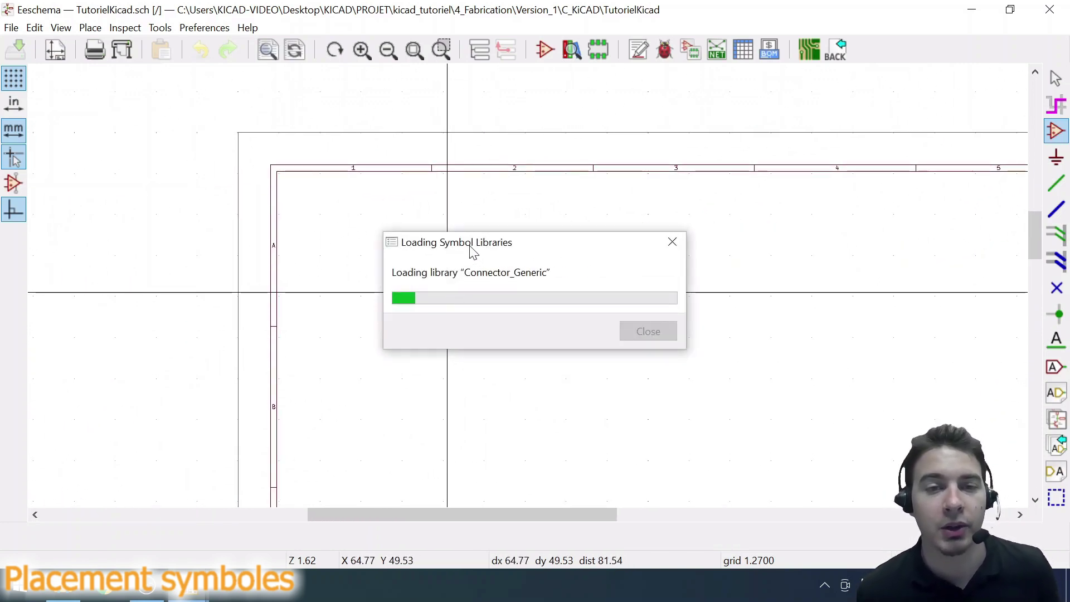
pyautogui.moveTo(485, 252); pyautogui.dragTo(590, 186)
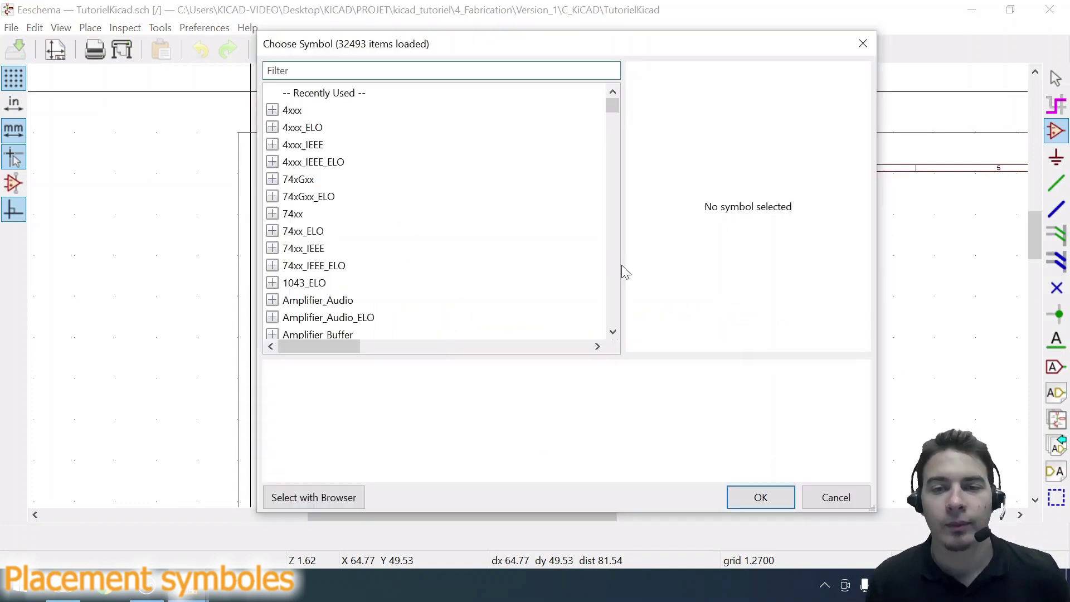
# - Filter the symbol libraries by R and place the Device resistor R at about X 50.8, Y 34.3 mm
pyautogui.moveTo(546, 49); pyautogui.dragTo(537, 44)
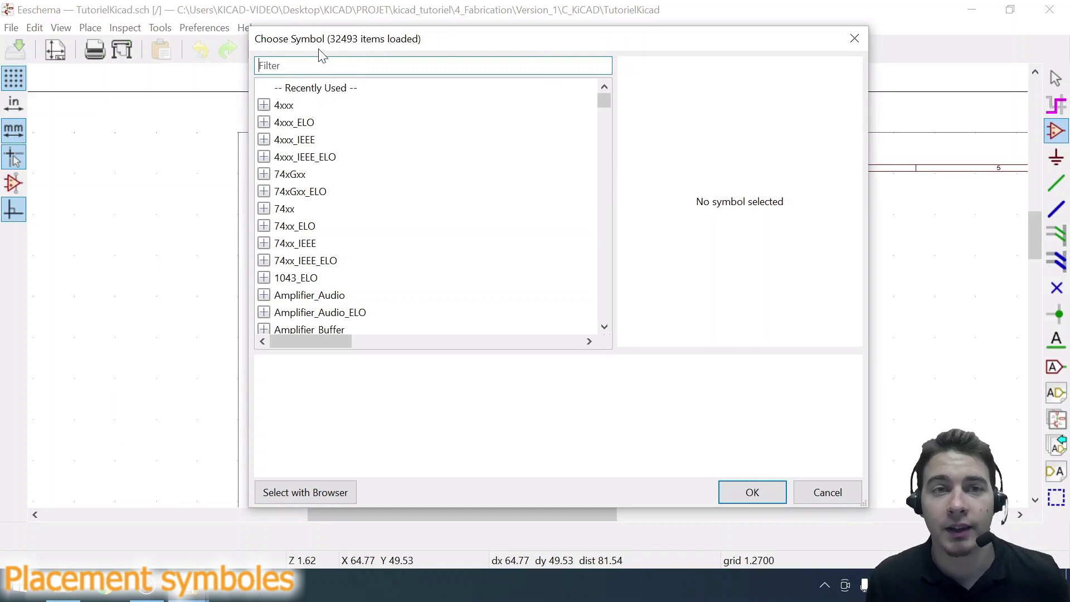
pyautogui.moveTo(612, 123); pyautogui.dragTo(598, 123)
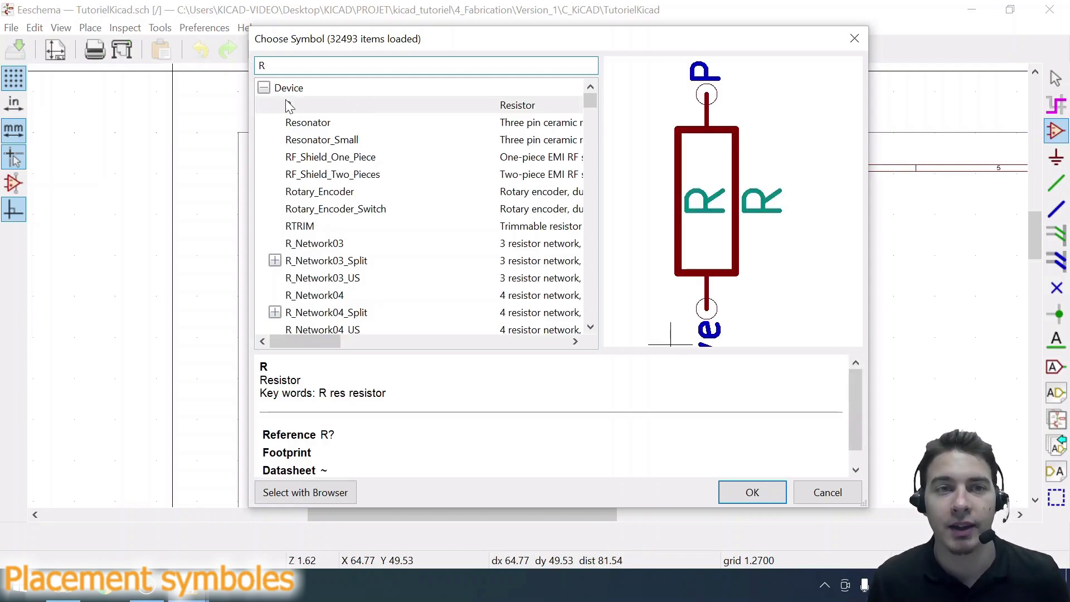
pyautogui.click(306, 107)
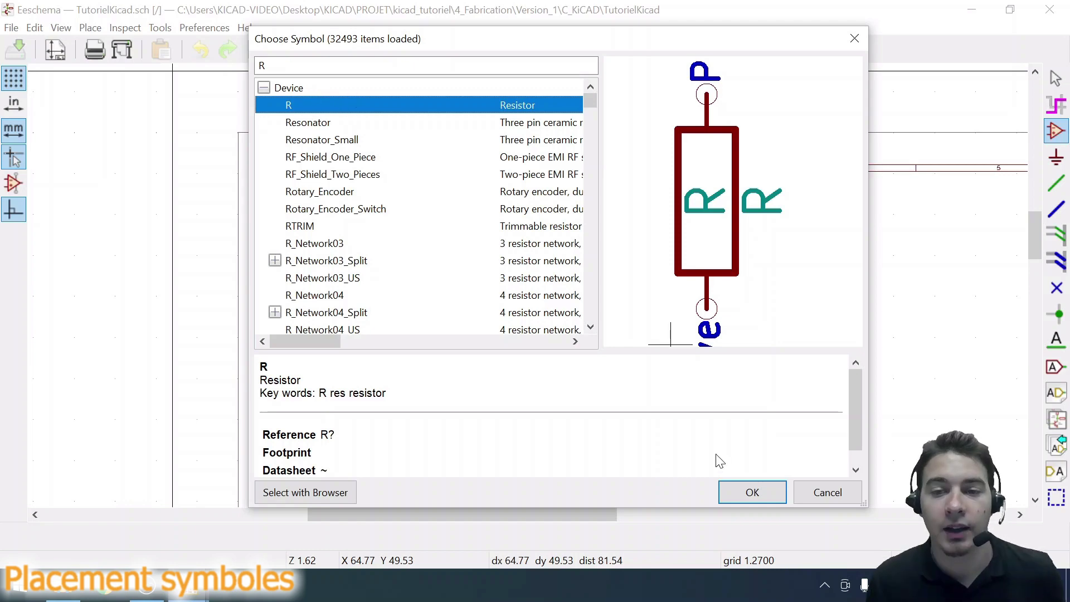
pyautogui.click(751, 492)
pyautogui.scroll(5, 414, 256)
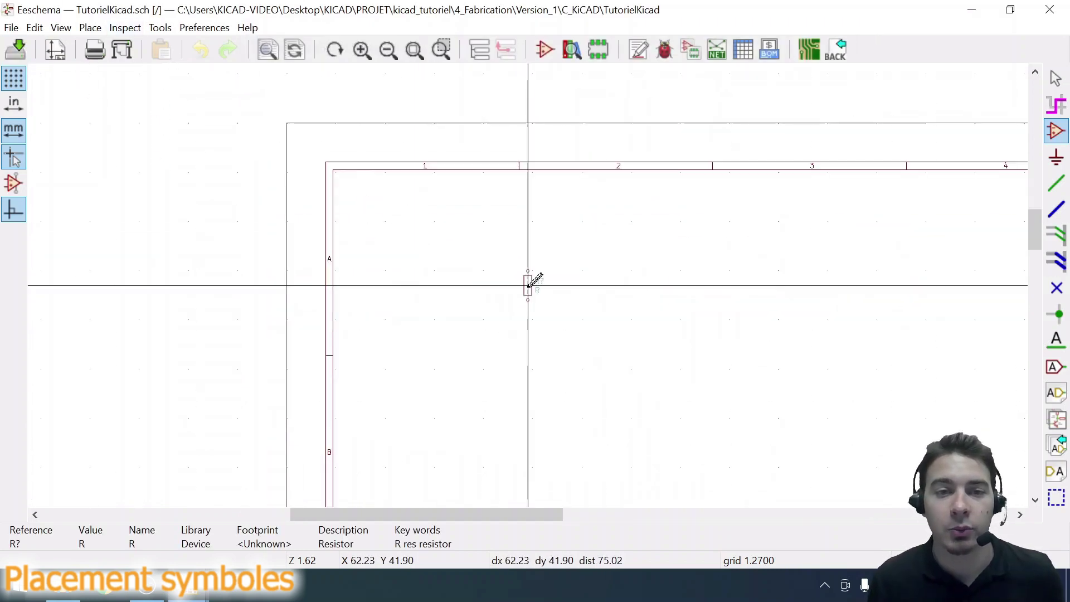
pyautogui.scroll(3, 534, 279)
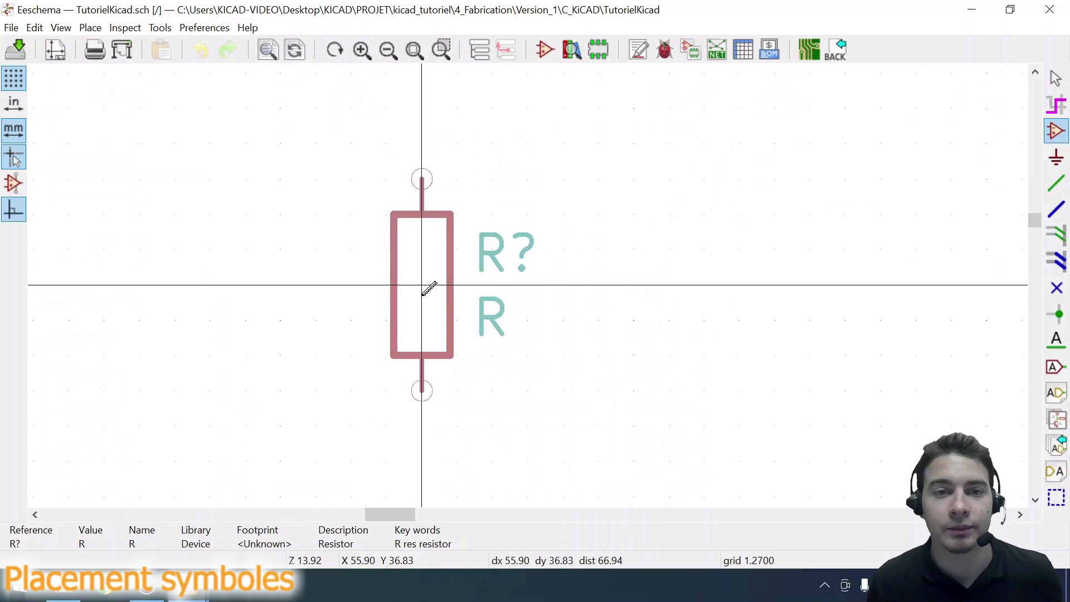
pyautogui.click(412, 219)
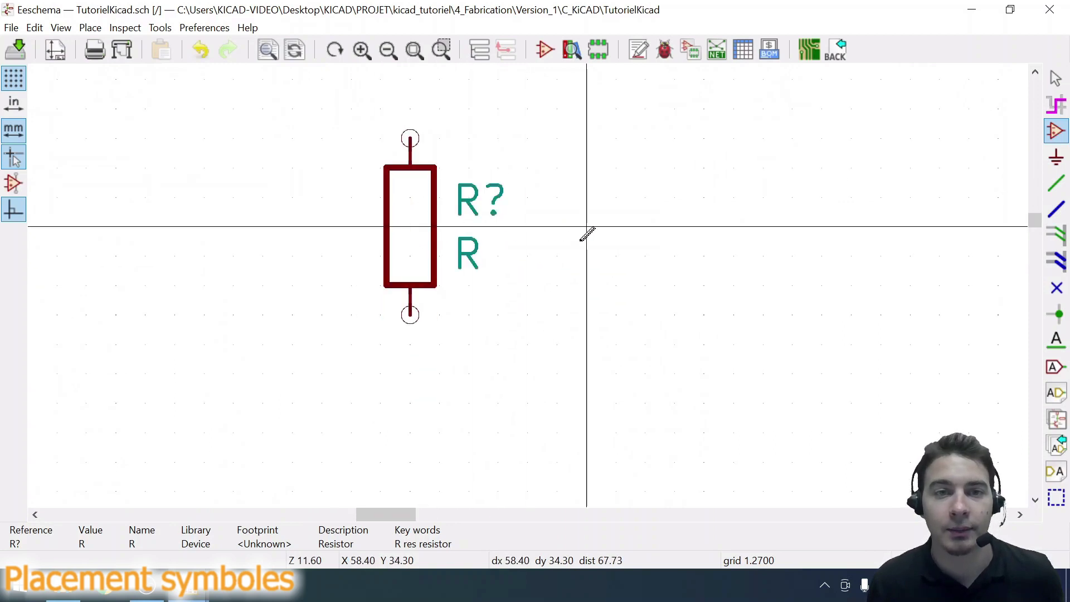
pyautogui.scroll(-4, 558, 257)
pyautogui.press('Escape')
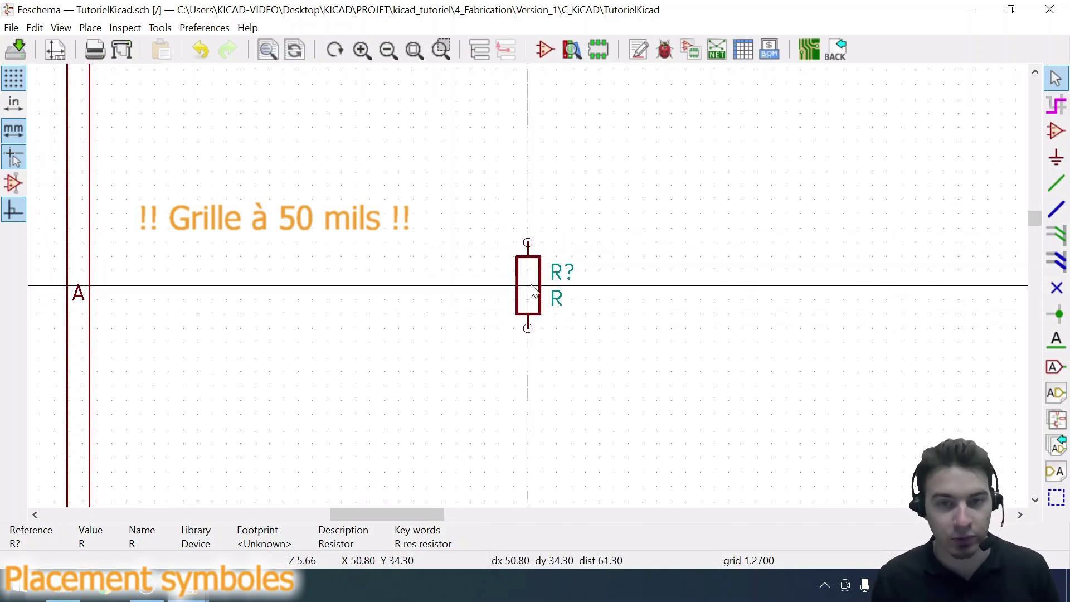
# - Duplicate the resistor twice to its right, forming a horizontal row of three evenly spaced resistors
pyautogui.press('c')
pyautogui.click(630, 286)
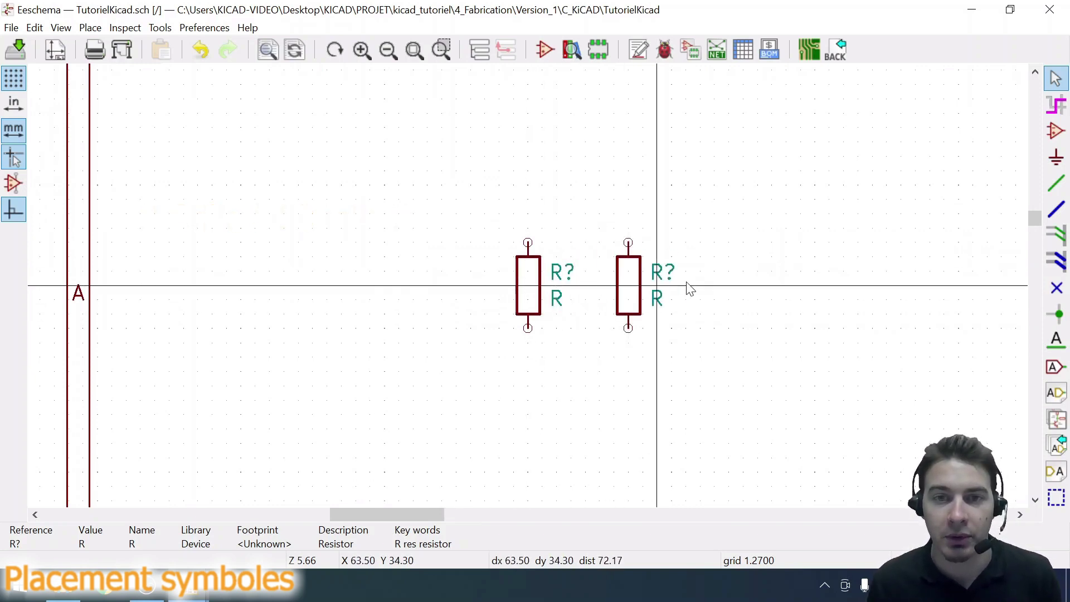
pyautogui.press('c')
pyautogui.click(729, 286)
# - Copy the row of three resistors and paste it directly below, aligned with the original row
pyautogui.moveTo(427, 185); pyautogui.dragTo(858, 372)
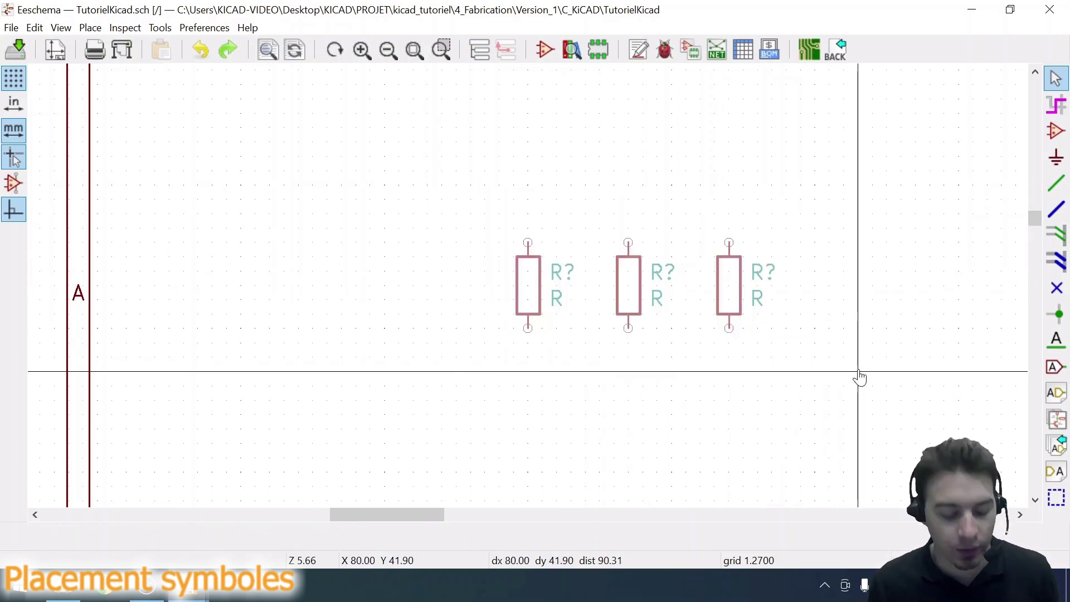
pyautogui.hotkey('ctrl', 'c')
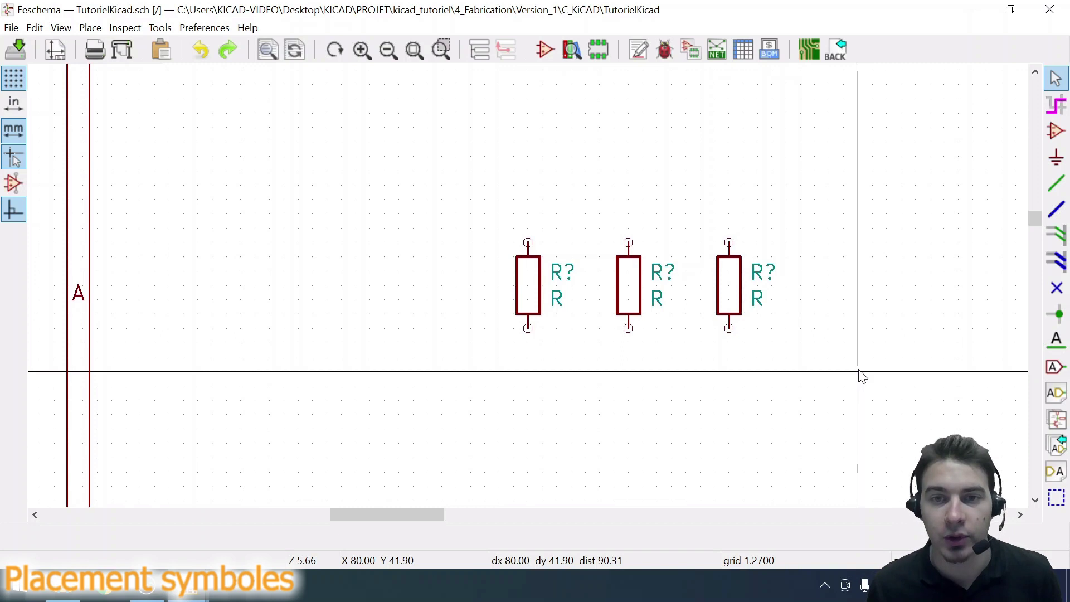
pyautogui.hotkey('ctrl', 'v')
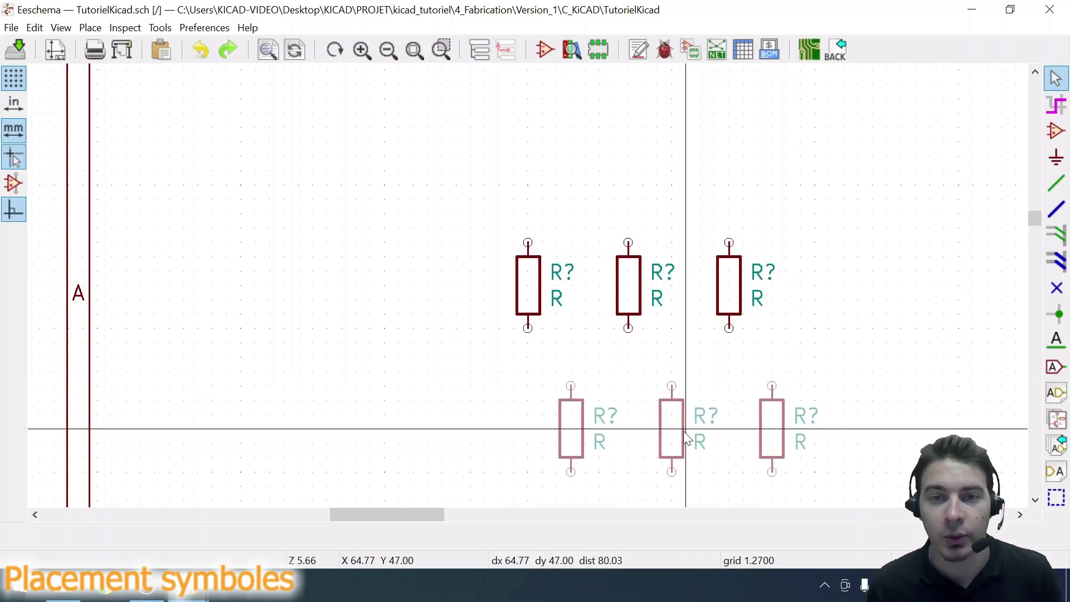
pyautogui.click(650, 398)
pyautogui.scroll(1, 614, 345)
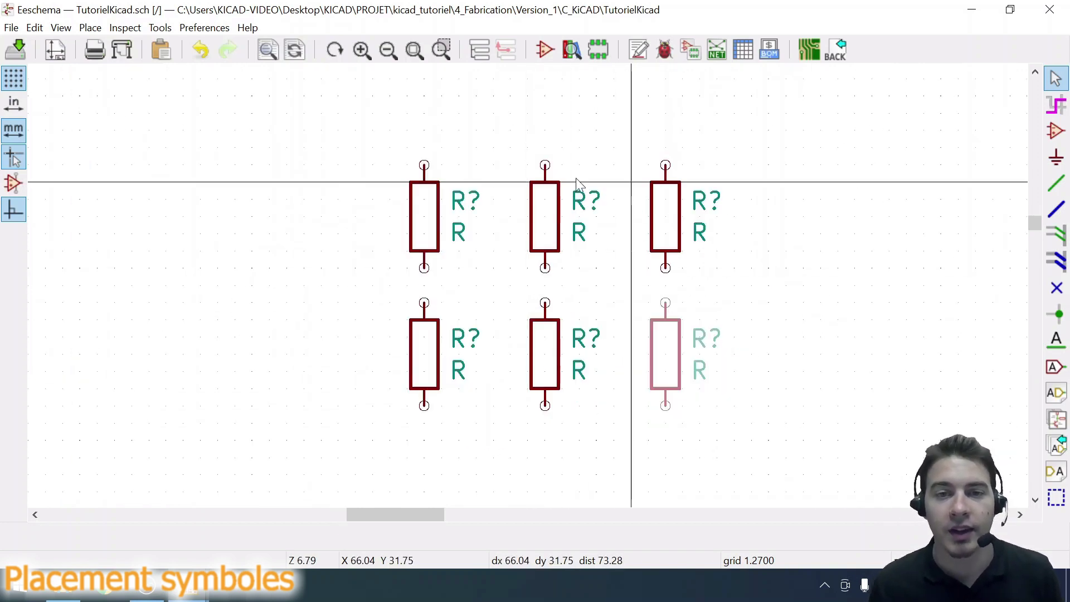
pyautogui.click(312, 168)
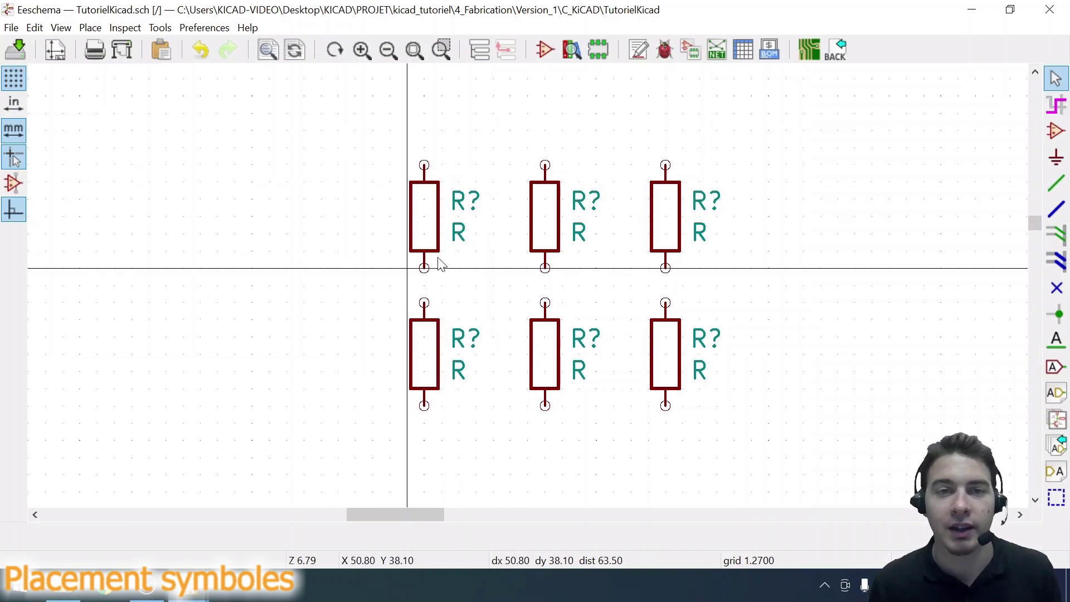
# - Set the value of the first resistor in the upper row to 10K in its symbol properties
pyautogui.doubleClick(427, 222)
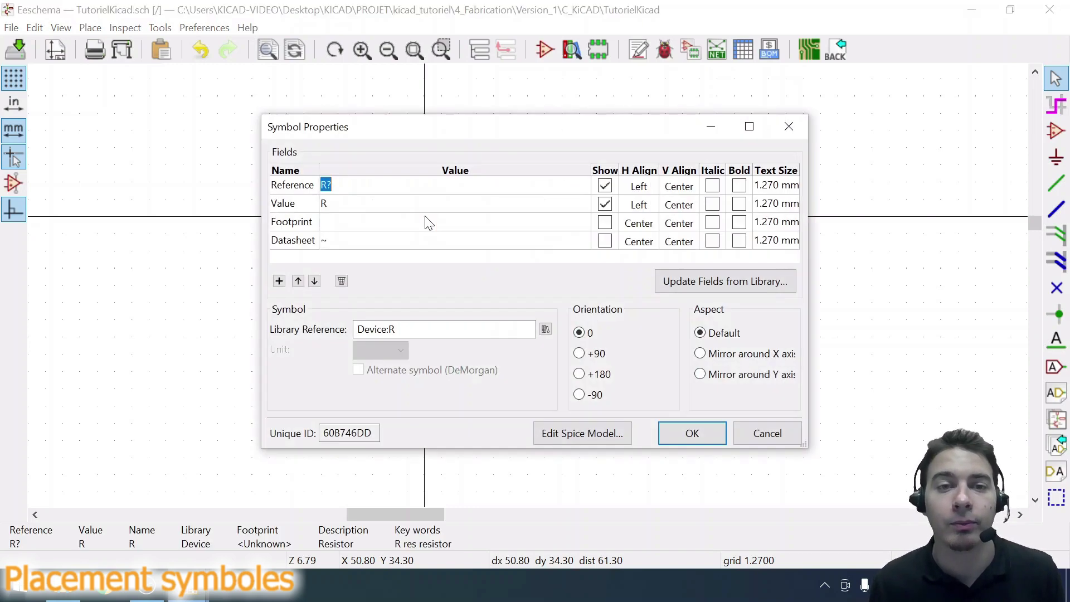
pyautogui.press('Tab')
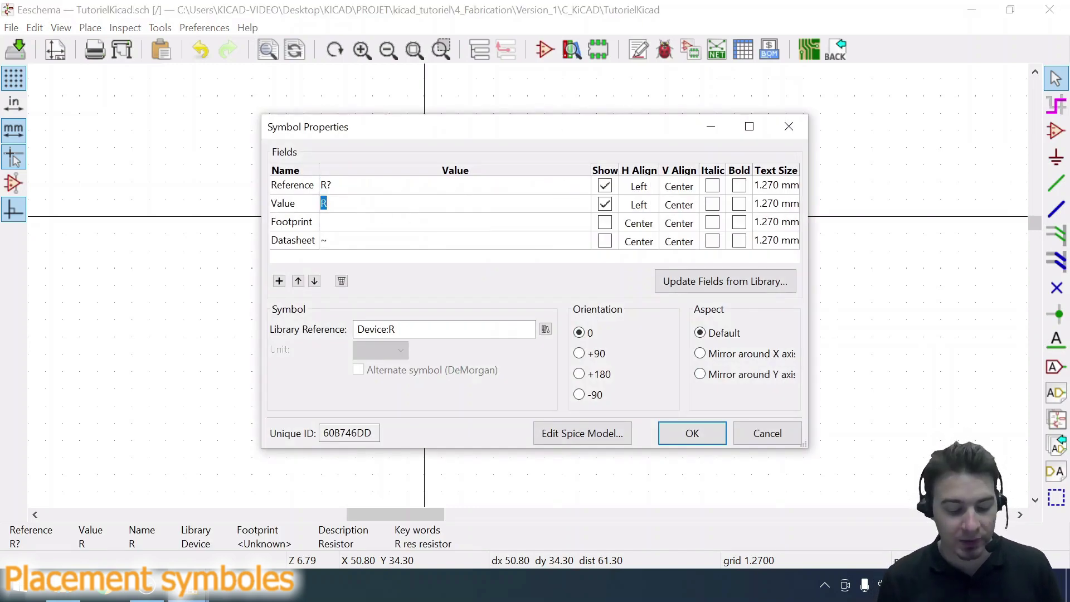
pyautogui.write('10K')
pyautogui.press('Return')
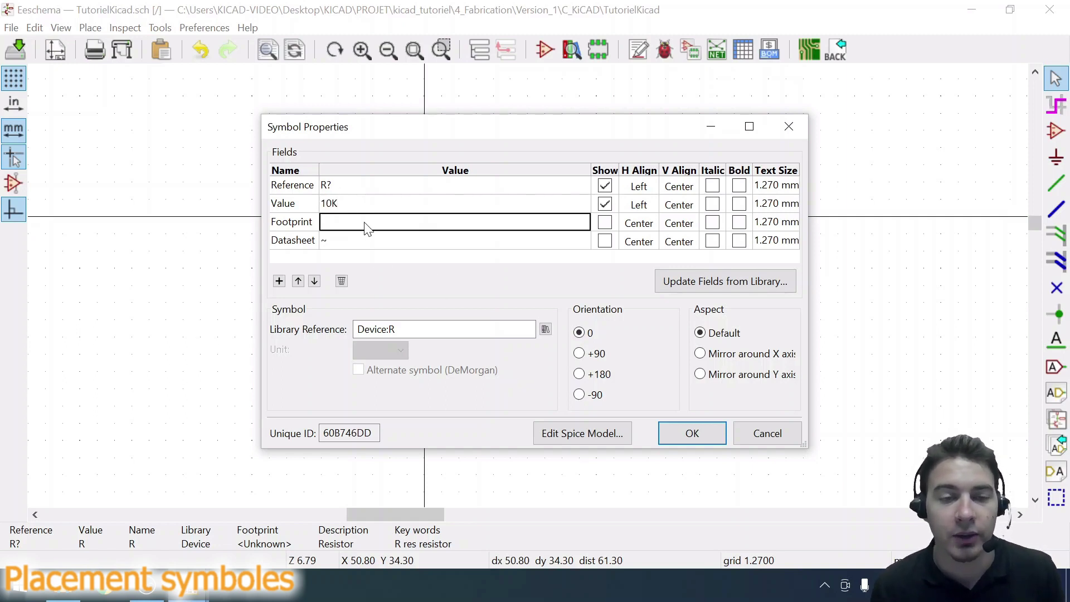
pyautogui.click(338, 241)
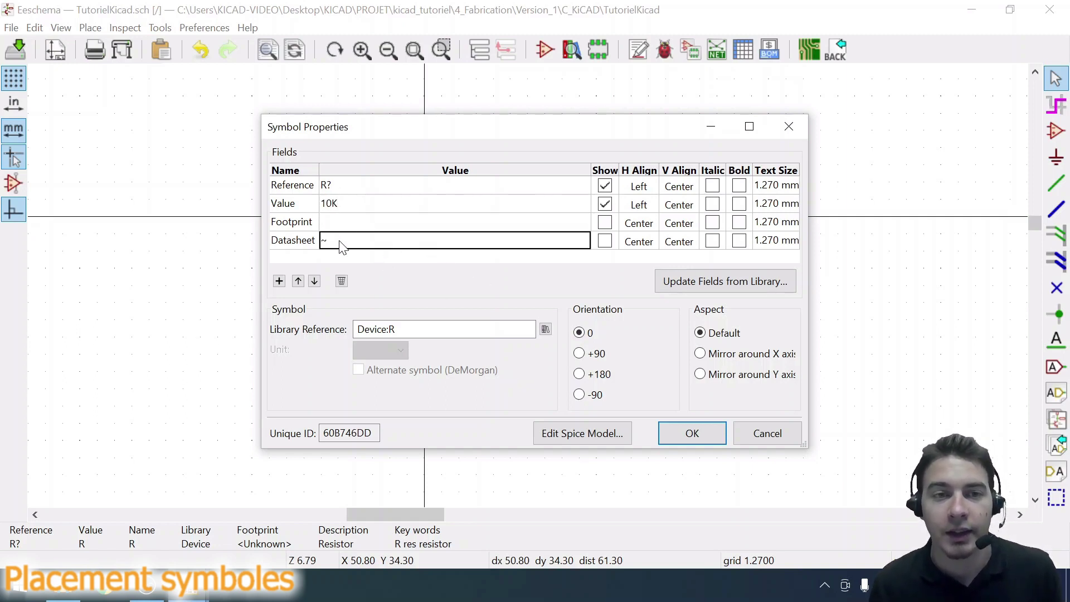
pyautogui.click(681, 435)
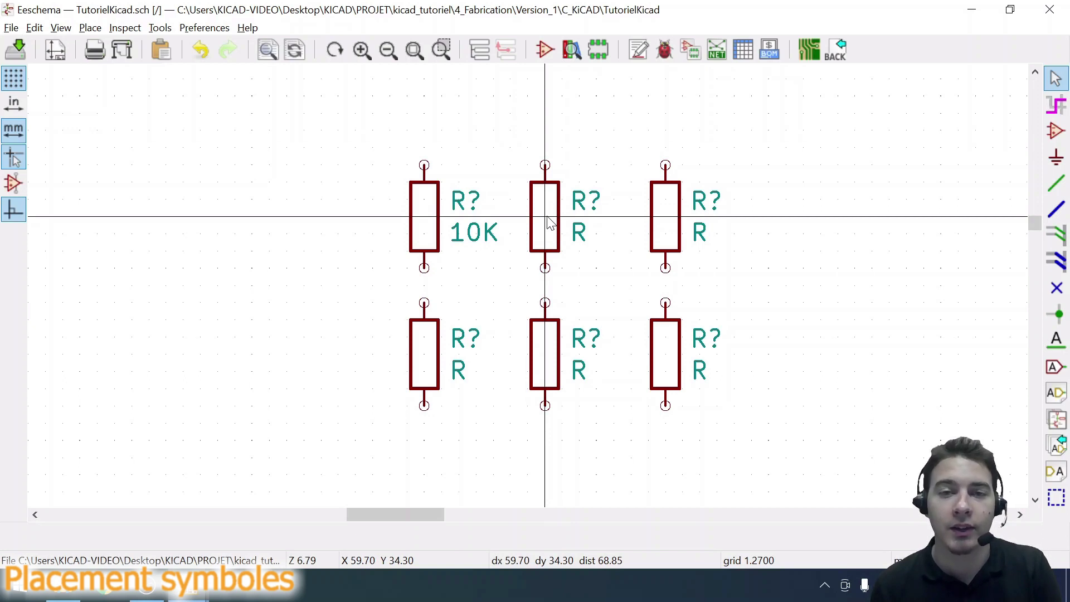
# - Delete the four resistors in the middle and right columns, keeping the two in the first column
pyautogui.press('Delete')
pyautogui.moveTo(494, 114); pyautogui.dragTo(814, 454)
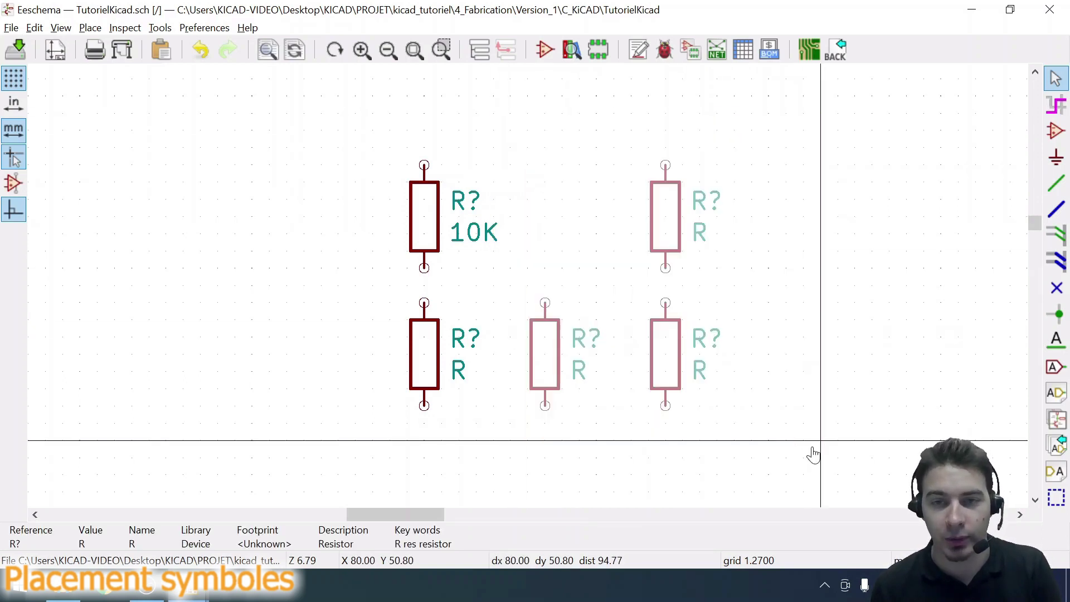
pyautogui.press('Delete')
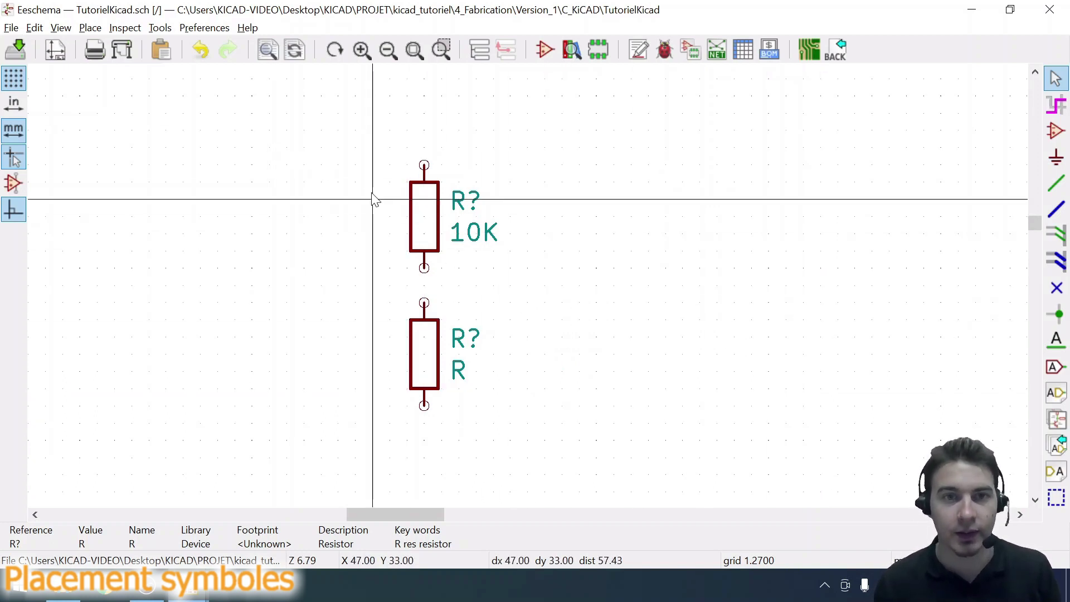
# - Pick up the 10K resistor, rotate it through a full turn in 90° increments, and set it back directly above the other resistor
pyautogui.rightClick(428, 224)
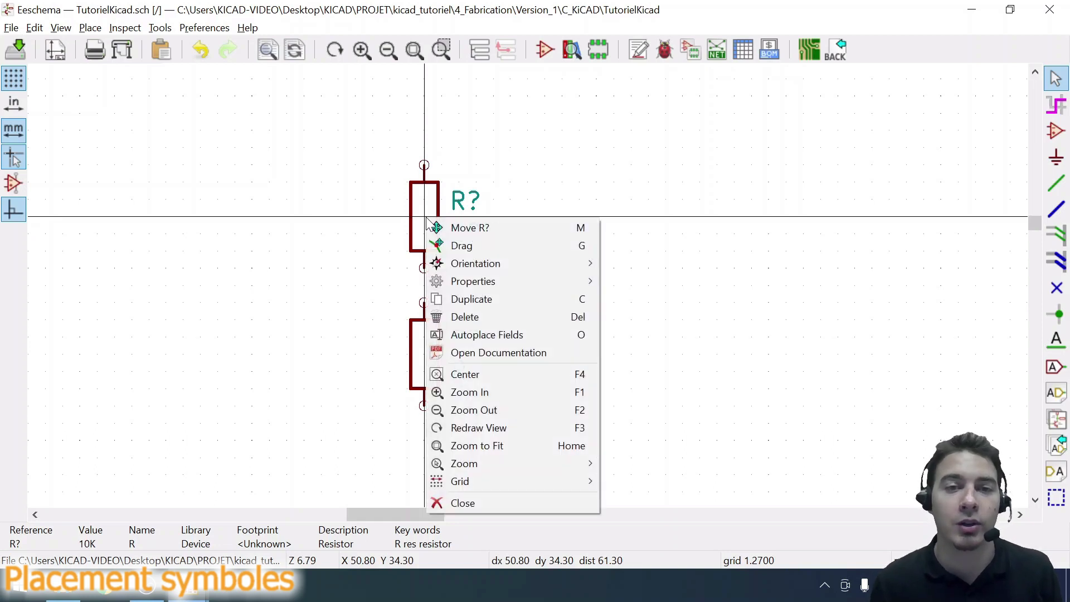
pyautogui.click(535, 184)
pyautogui.press('m')
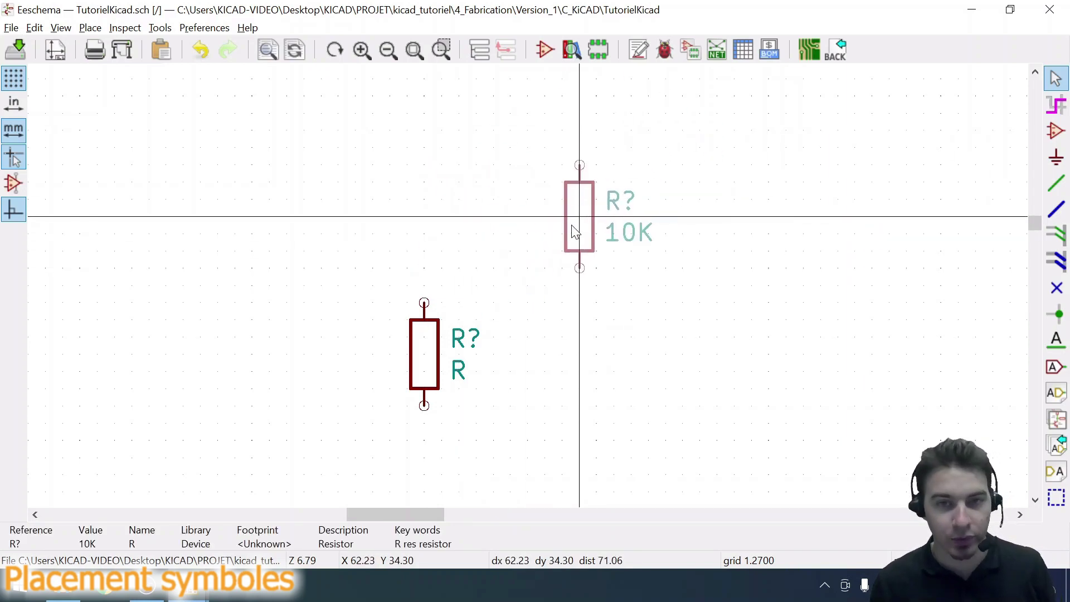
pyautogui.press('r')
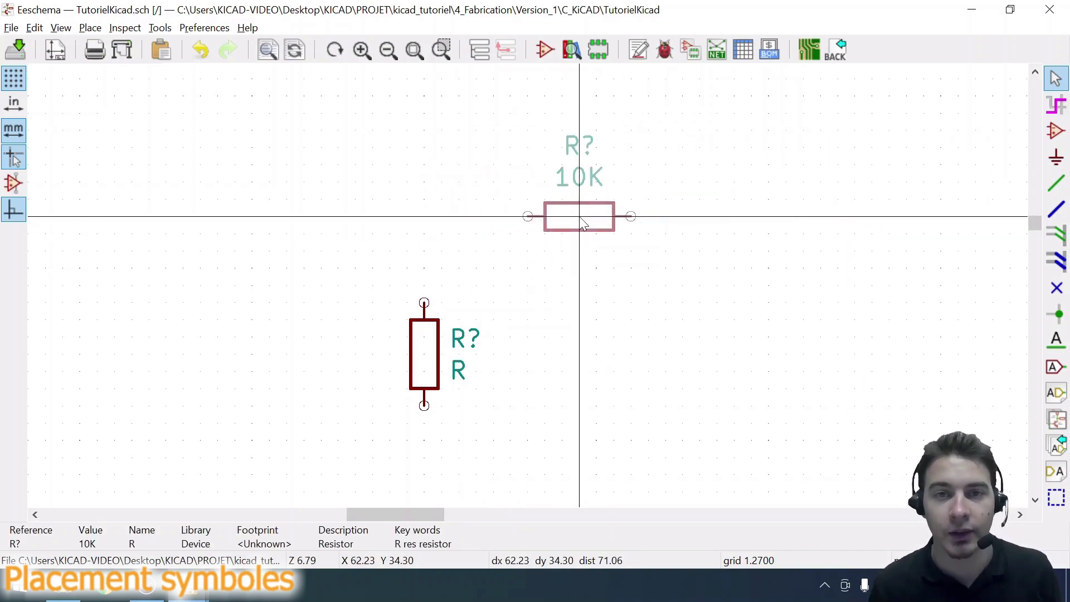
pyautogui.press('r')
pyautogui.press('r')
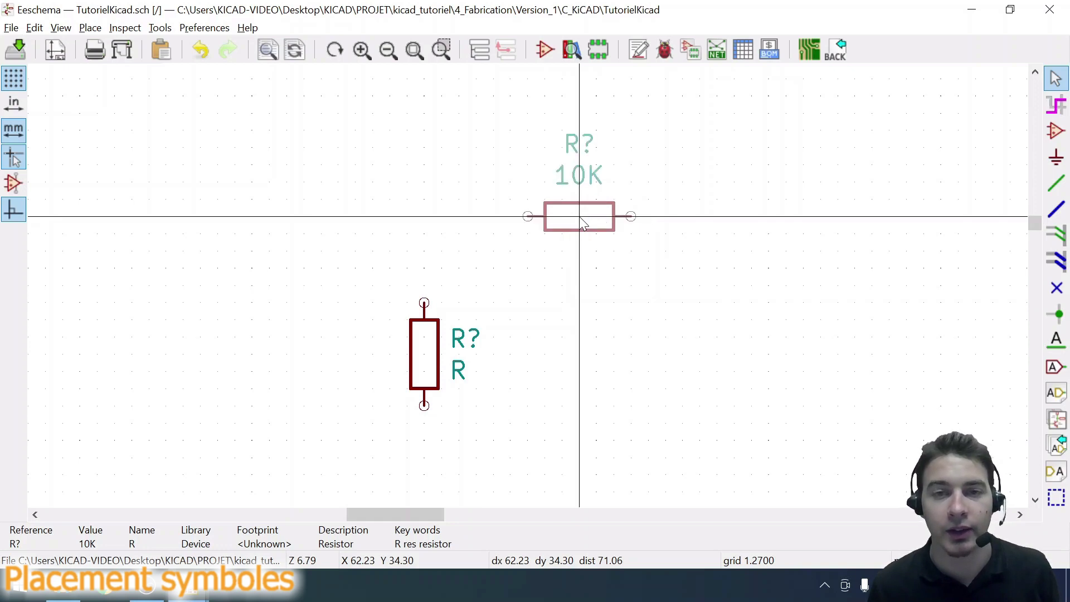
pyautogui.press('r')
pyautogui.click(430, 210)
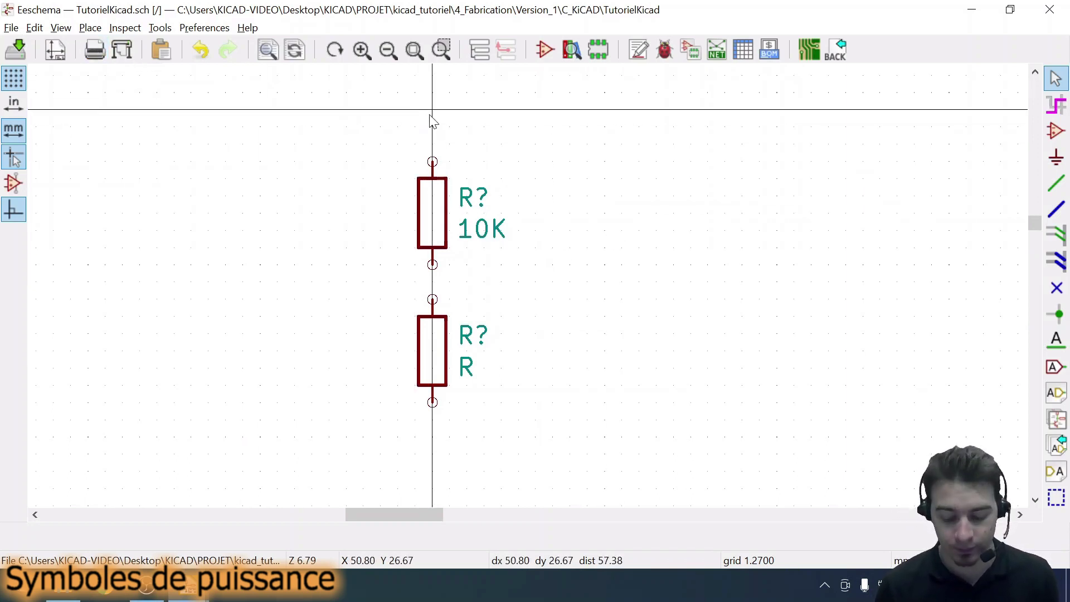
pyautogui.write('po')
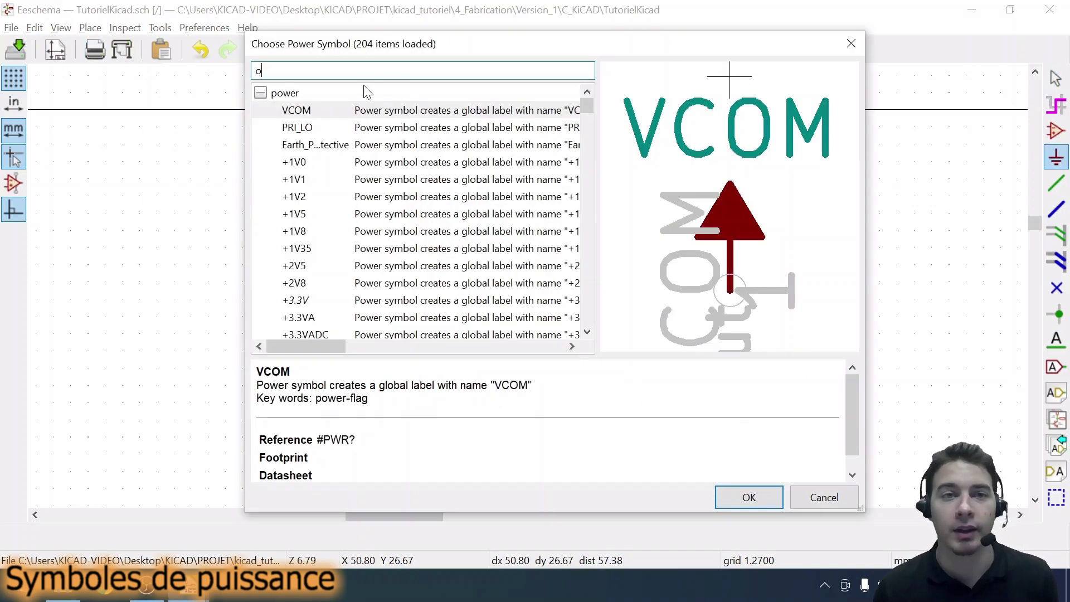
pyautogui.press('BackSpace')
pyautogui.moveTo(430, 53)
pyautogui.mouseDown()
pyautogui.moveTo(442, 52)
pyautogui.moveTo(423, 52)
pyautogui.mouseUp()
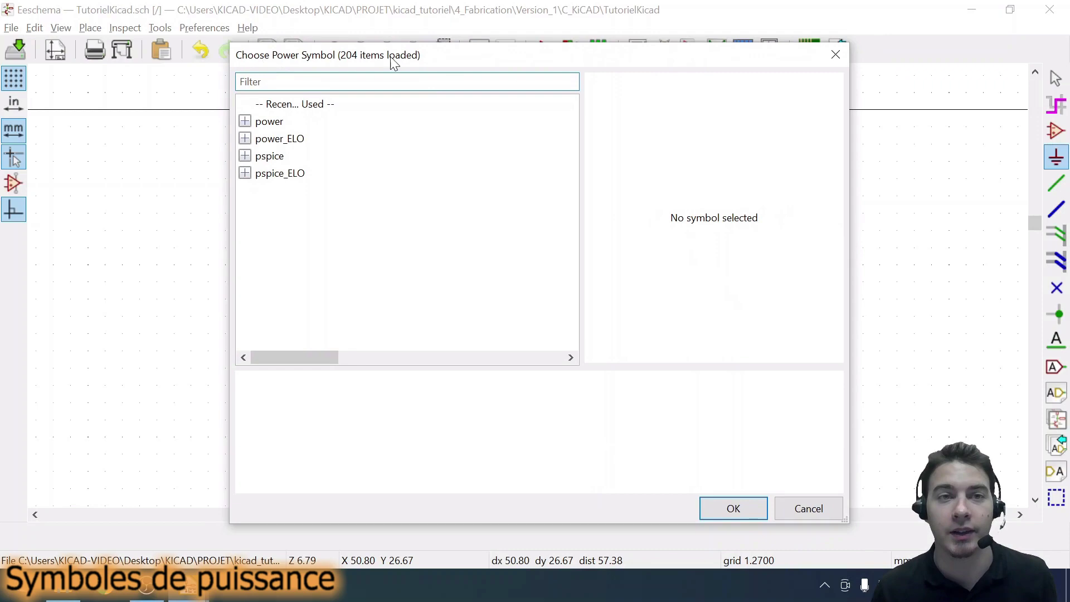
pyautogui.click(835, 55)
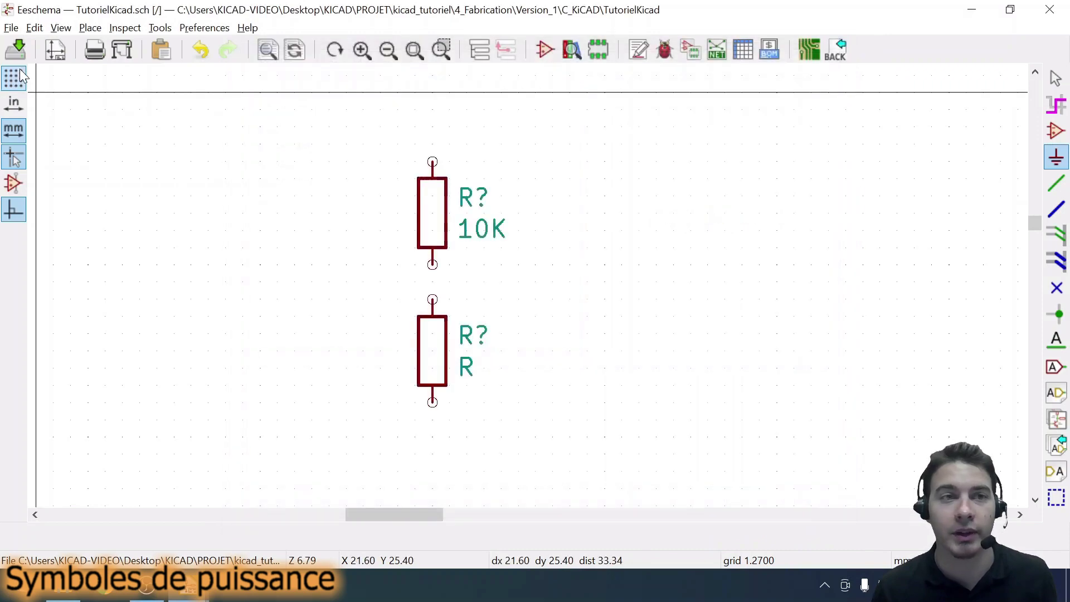
# - Start placing a power port just above the 10K resistor and filter the power symbols by 5V
pyautogui.click(91, 28)
pyautogui.click(120, 65)
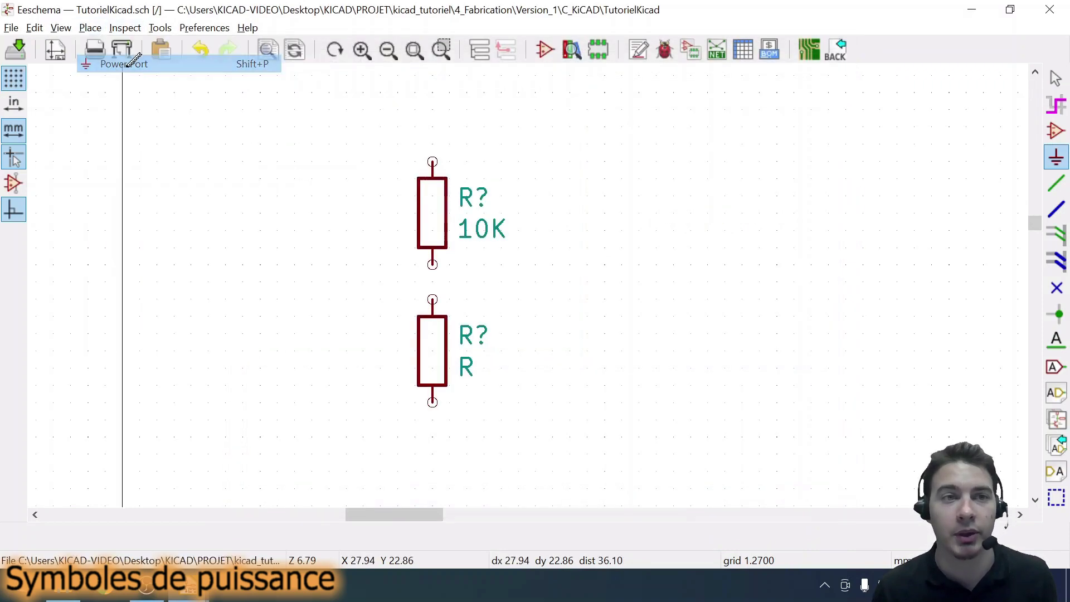
pyautogui.click(433, 127)
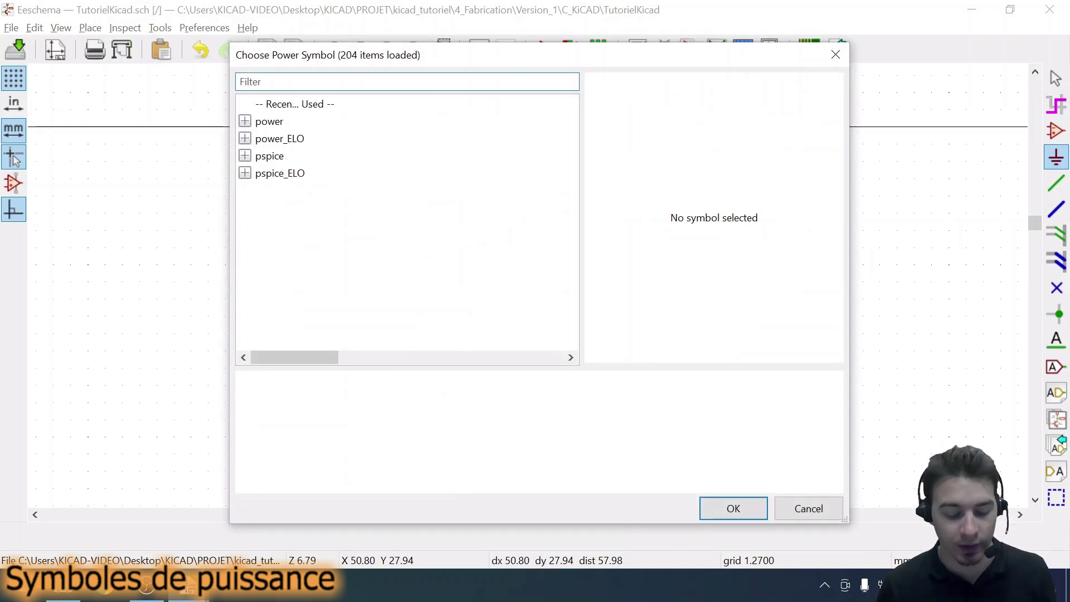
pyautogui.write('5V')
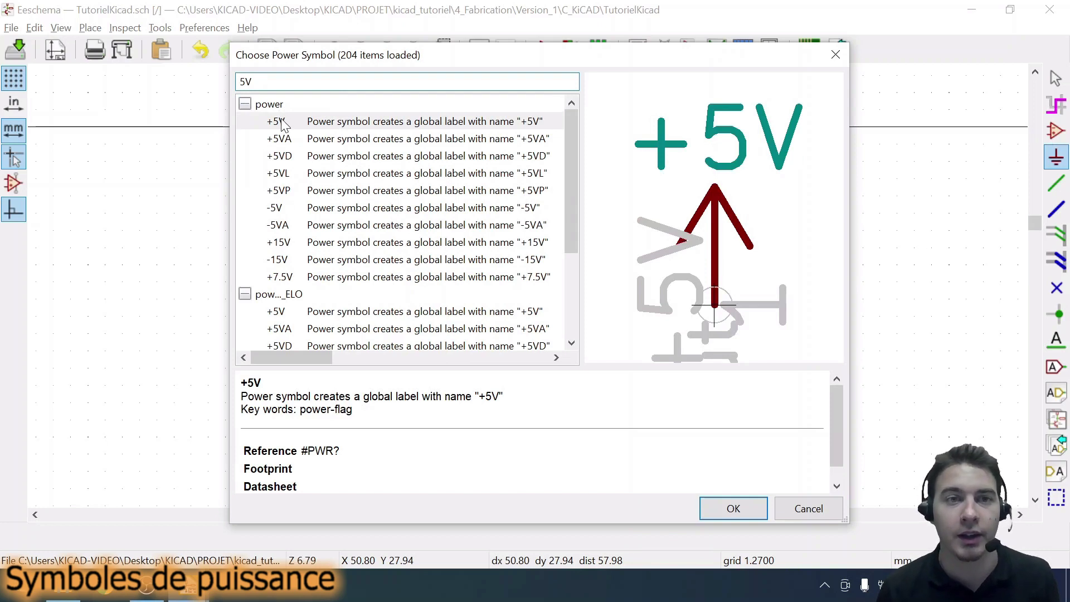
# - Preview the 5V power symbols in the power library, from +5V and +5VA through to -5V and -5VA
pyautogui.click(282, 123)
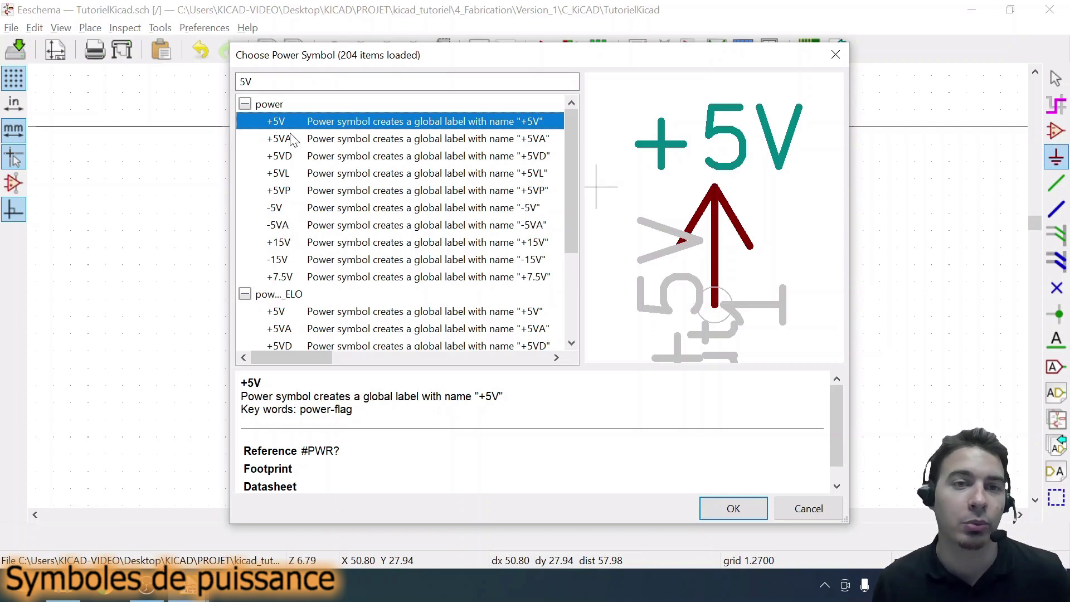
pyautogui.click(295, 142)
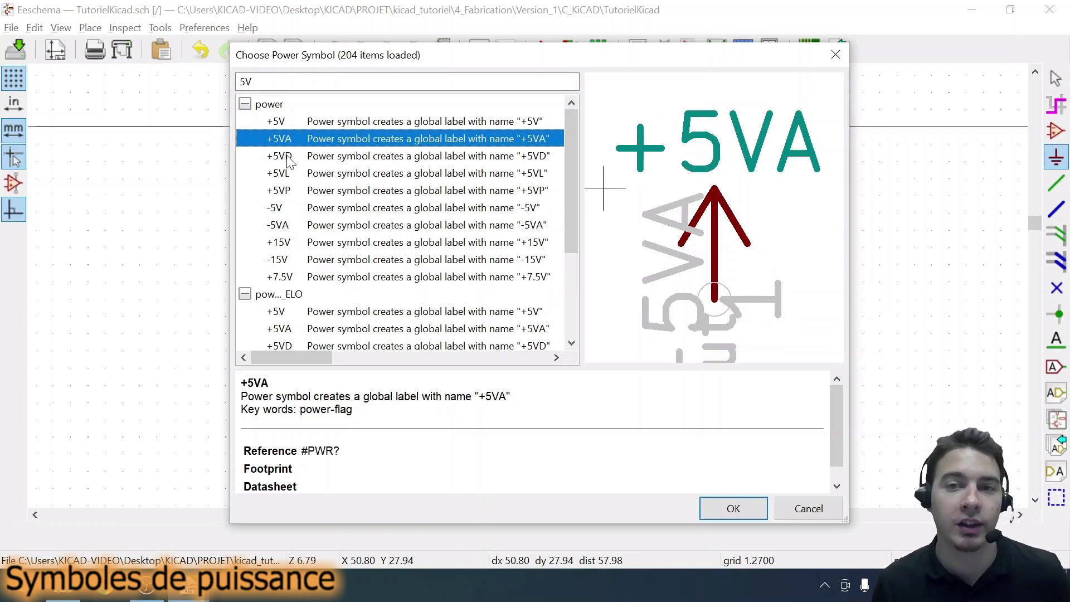
pyautogui.click(289, 160)
pyautogui.click(329, 175)
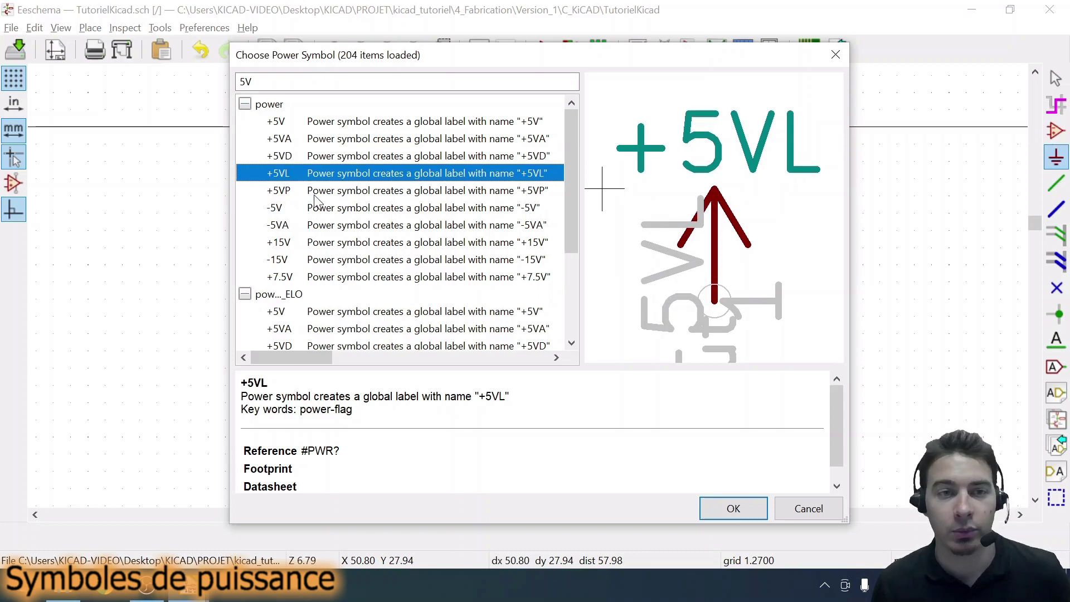
pyautogui.click(313, 192)
pyautogui.click(315, 209)
pyautogui.click(320, 225)
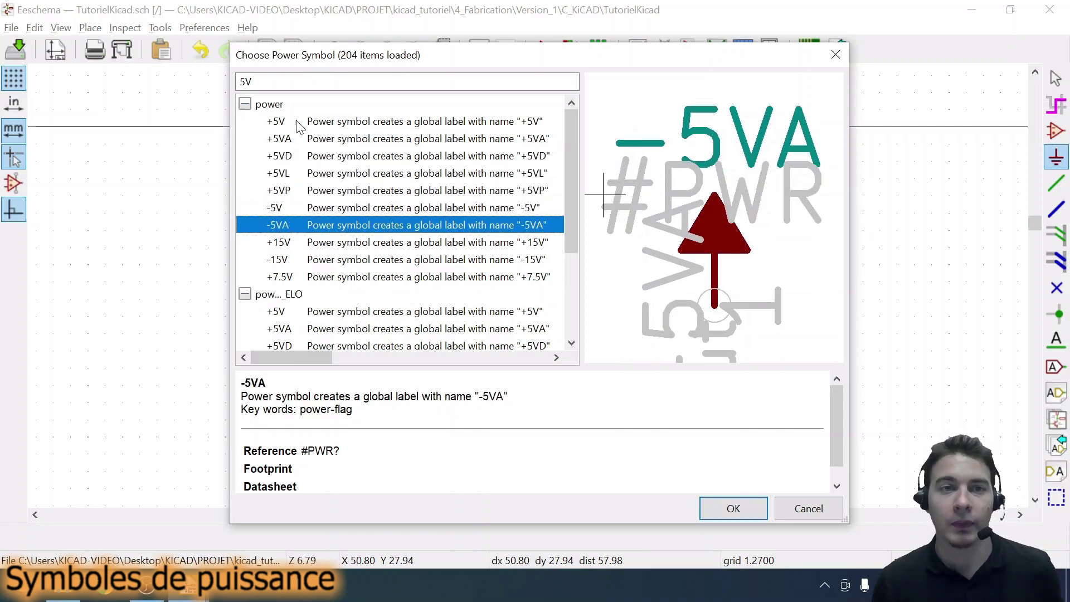
# - Filter the power symbols by 3V3, 12 and gnd in turn, previewing the +3V3 and +12V symbols
pyautogui.hotkey('shift', 'Tab')
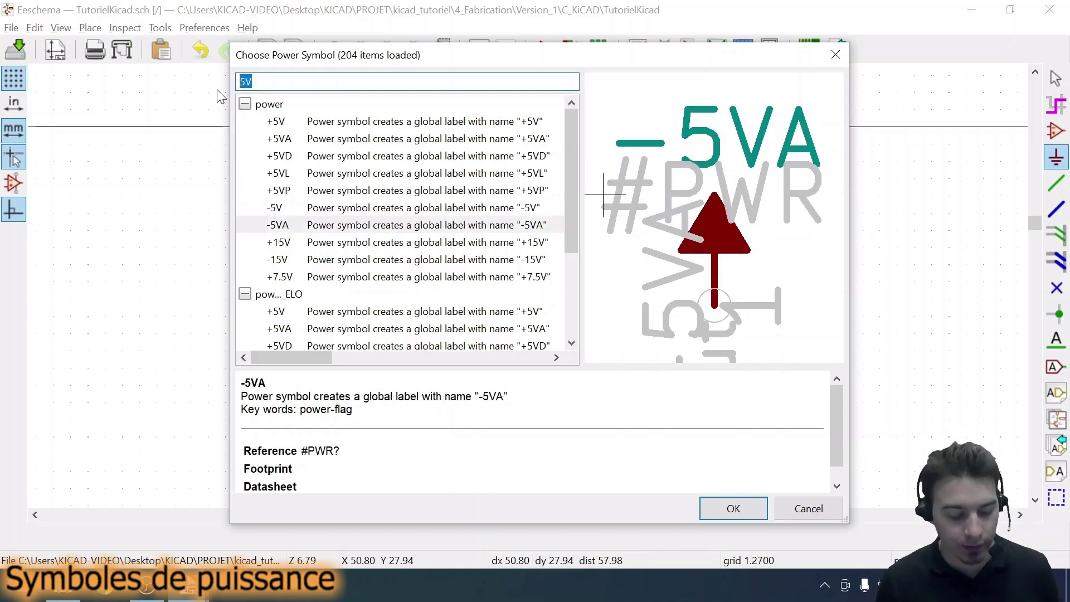
pyautogui.write('3V3')
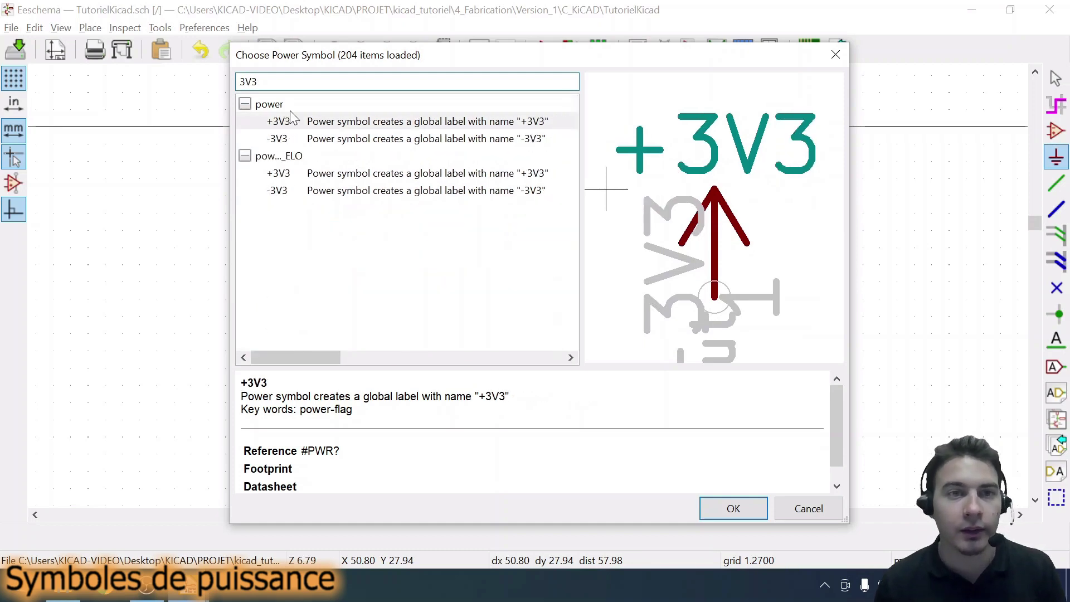
pyautogui.click(292, 118)
pyautogui.hotkey('shift', 'Tab')
pyautogui.write('12')
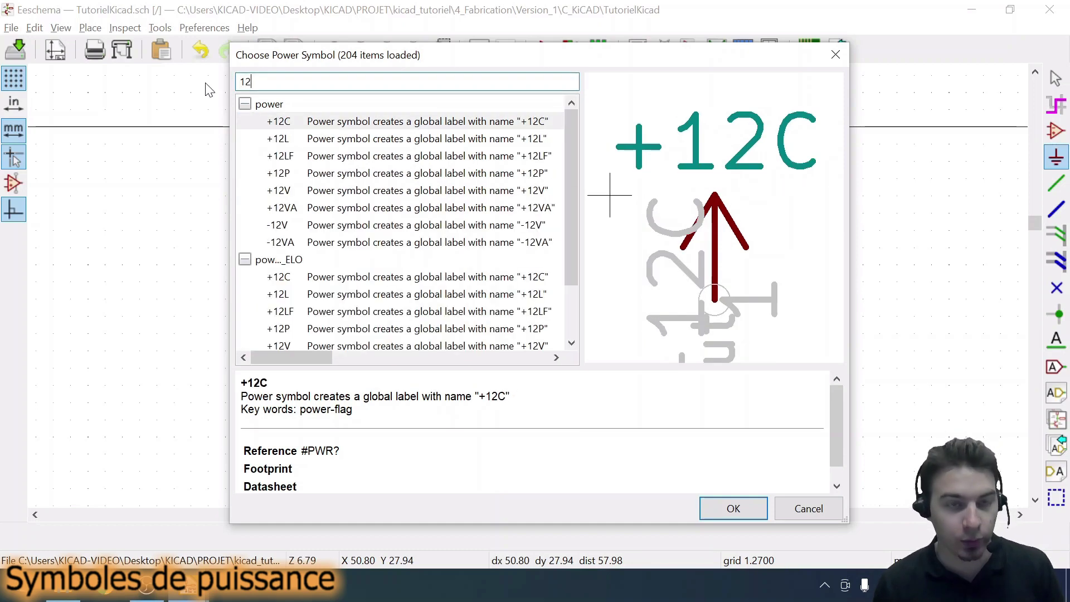
pyautogui.click(296, 191)
pyautogui.hotkey('shift', 'Tab')
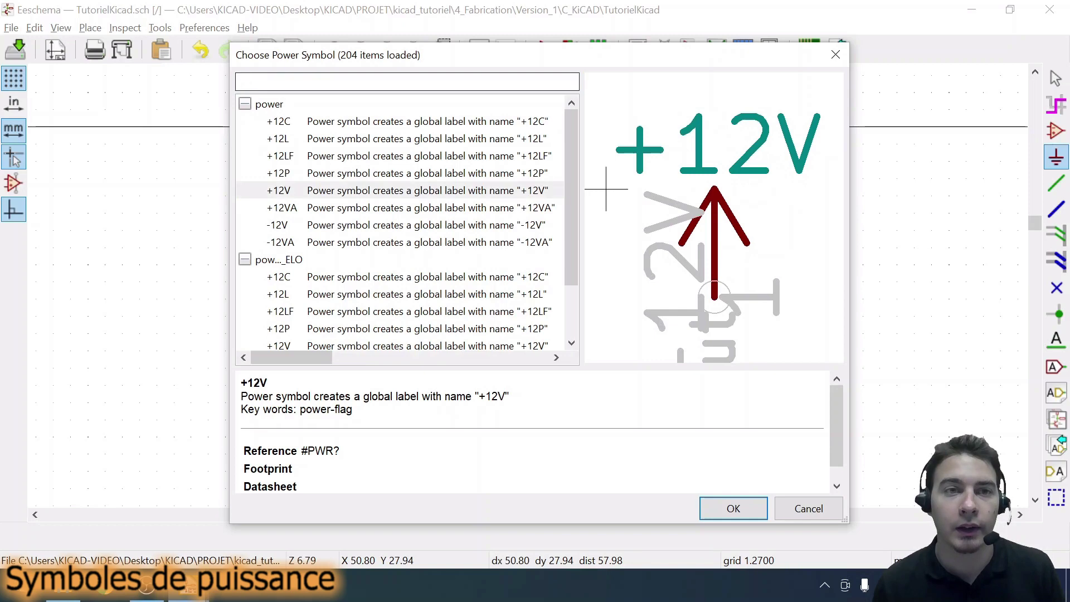
pyautogui.write('gnd')
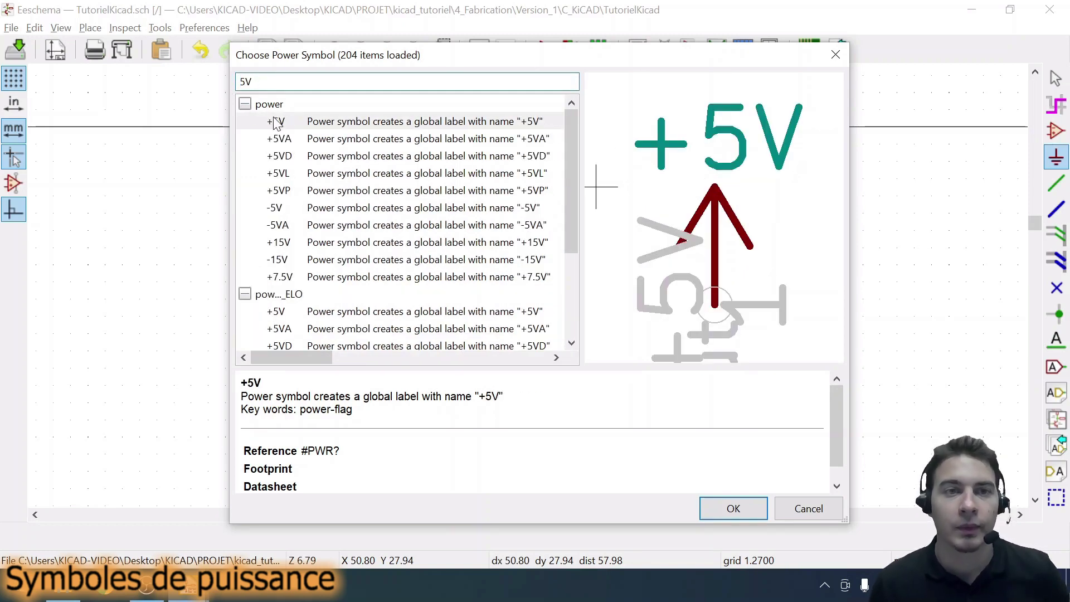
# - Choose the +5V symbol from the power library and place it above the 10K resistor at about X 50.8, Y 27.94 mm
pyautogui.click(275, 123)
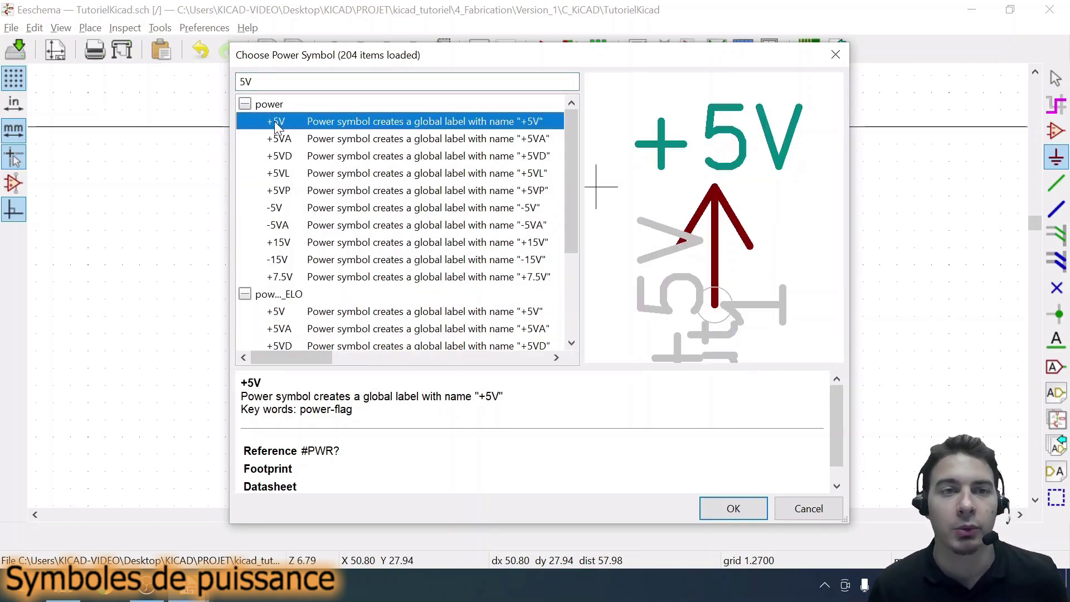
pyautogui.click(718, 506)
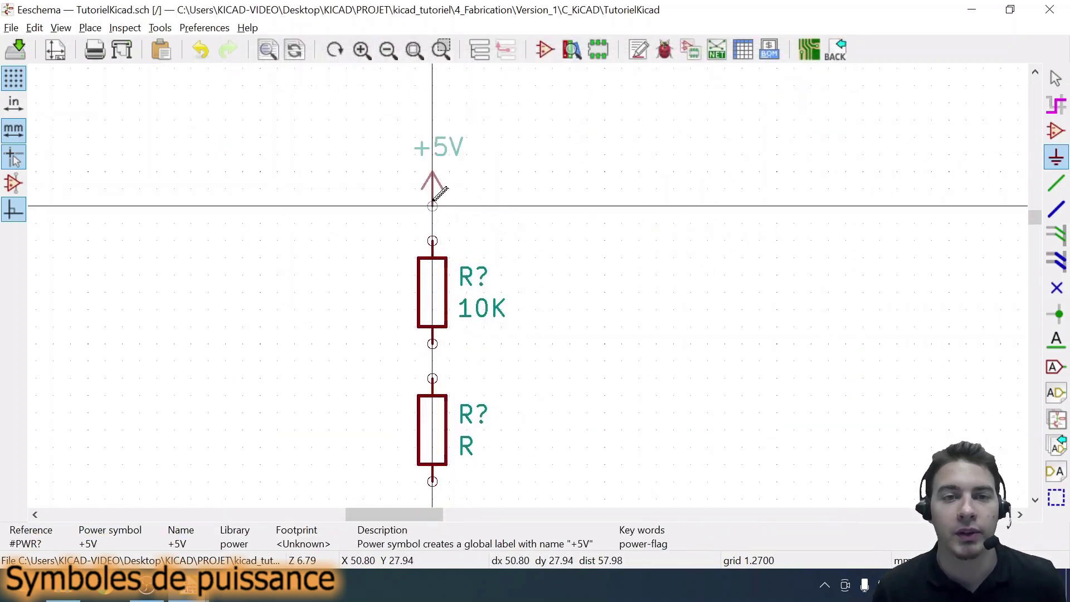
pyautogui.click(432, 206)
pyautogui.press('Escape')
pyautogui.scroll(-1, 519, 224)
pyautogui.scroll(1, 527, 286)
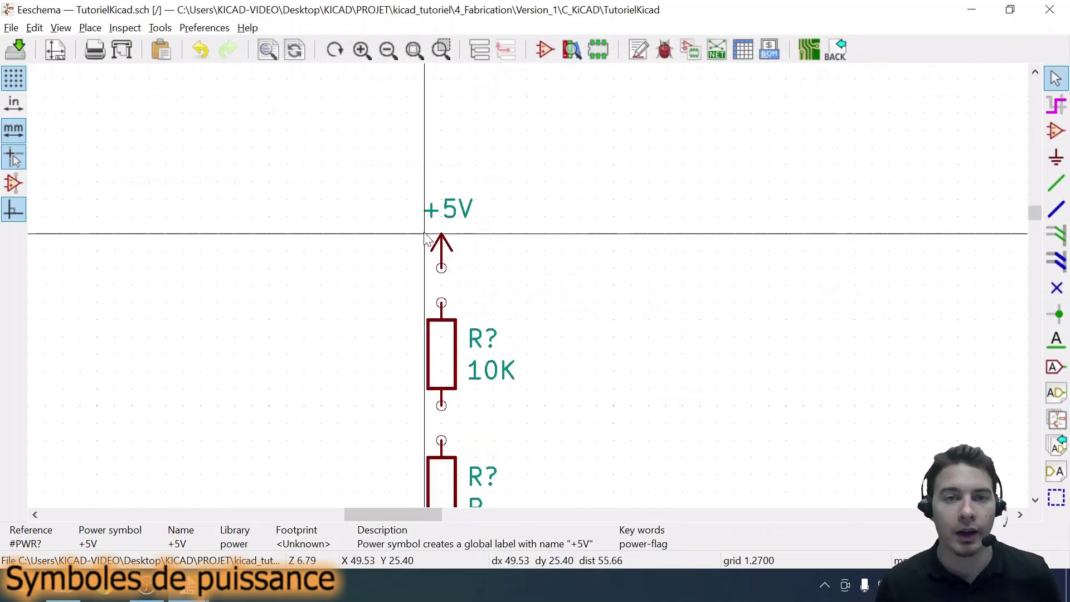
# - Duplicate the +5V symbol to its right, rotate the copy 90° and turn its label horizontal, and delete the copy
pyautogui.press('c')
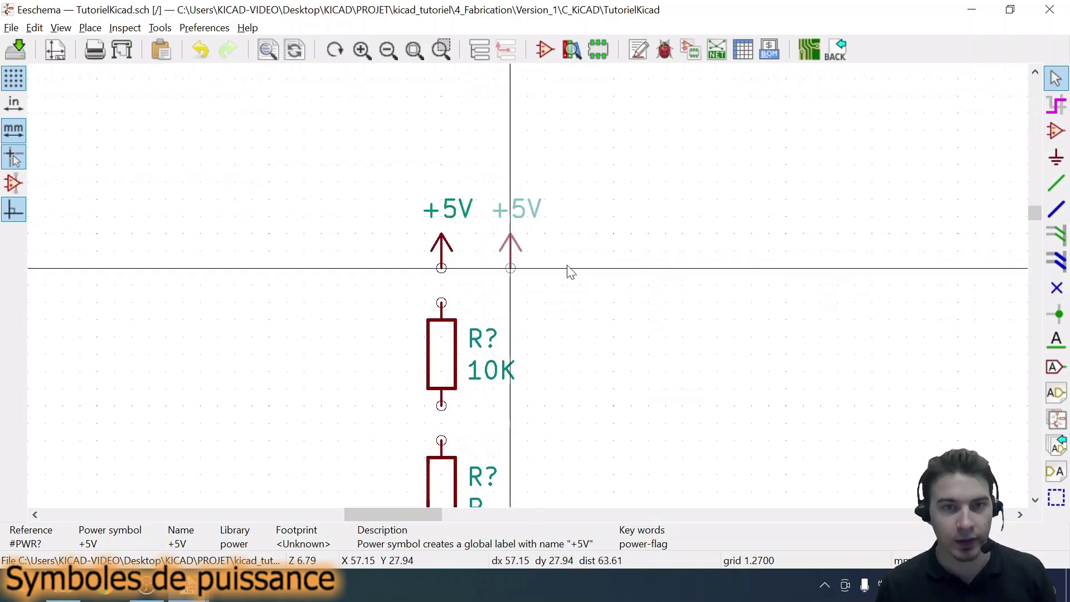
pyautogui.press('r')
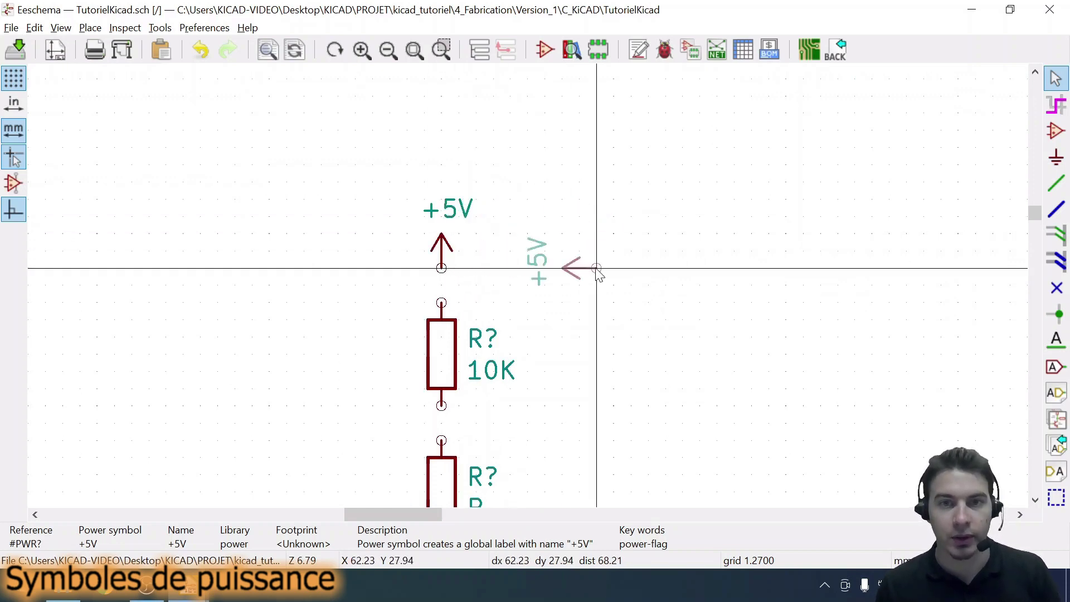
pyautogui.click(647, 218)
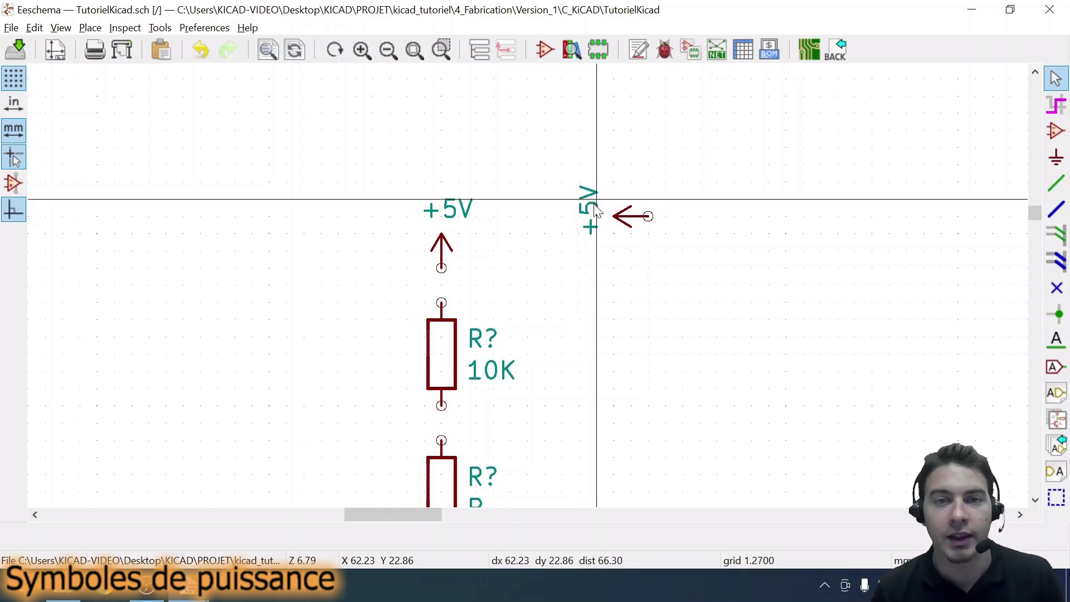
pyautogui.press('r')
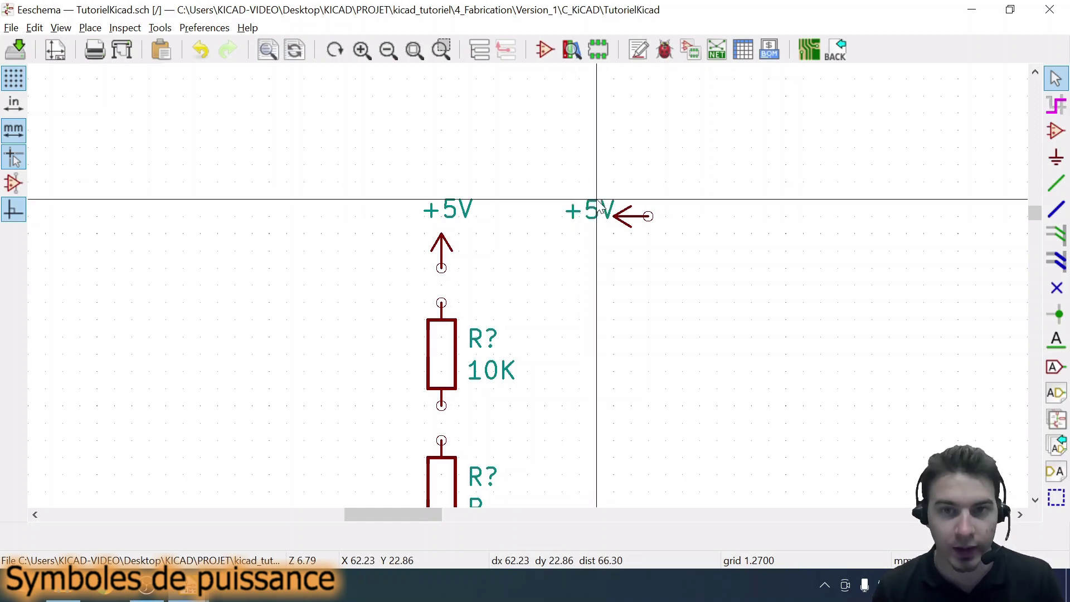
pyautogui.moveTo(563, 164); pyautogui.dragTo(673, 246)
pyautogui.press('Delete')
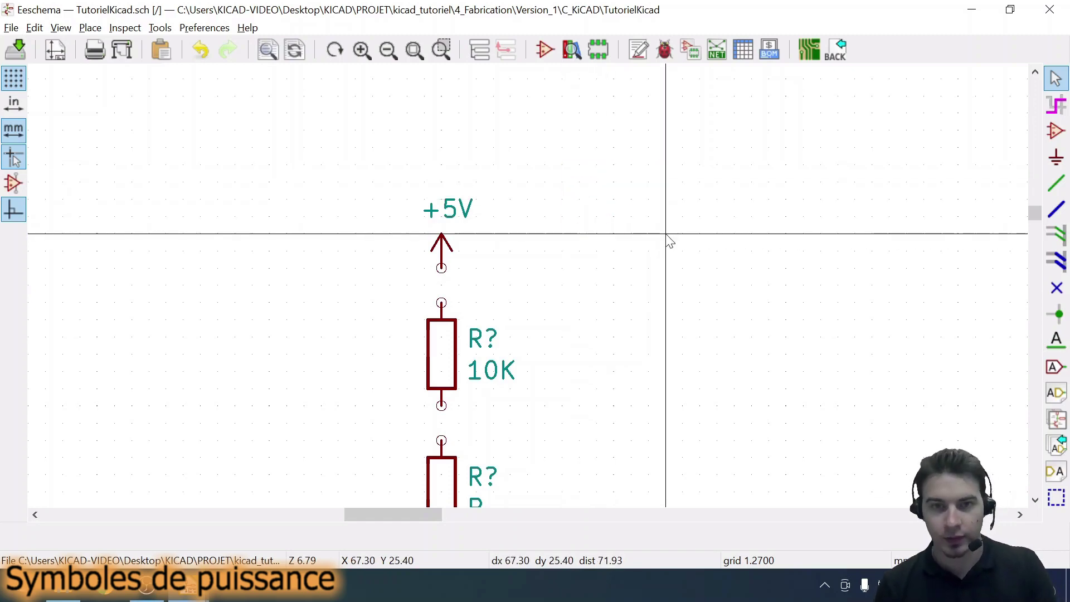
# - Choose the GND symbol from the power library and place it directly below the lower resistor
pyautogui.scroll(-1, 419, 454)
pyautogui.press('p')
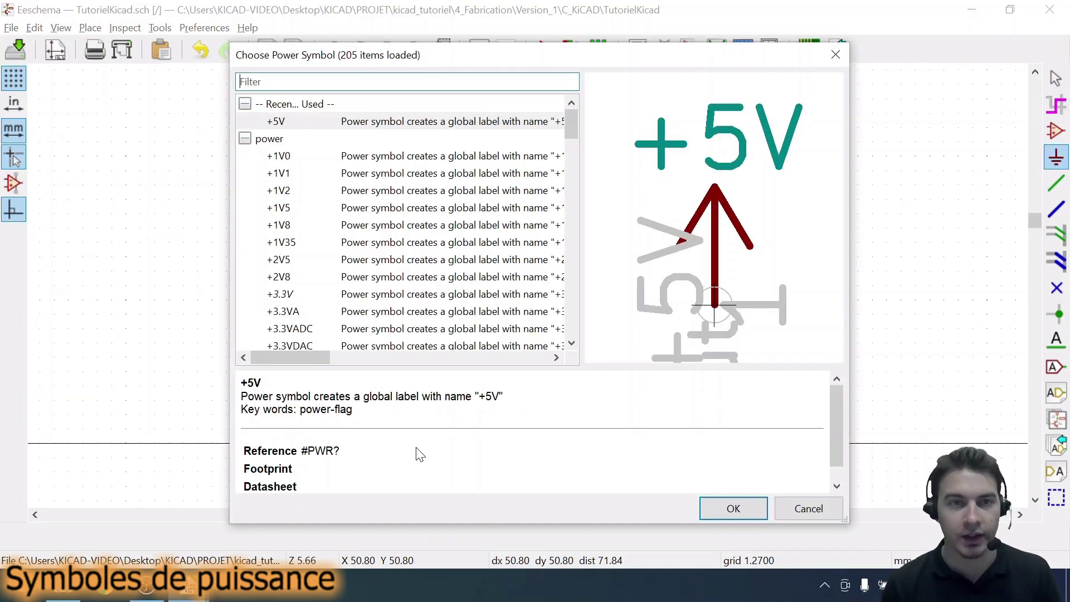
pyautogui.write('GND')
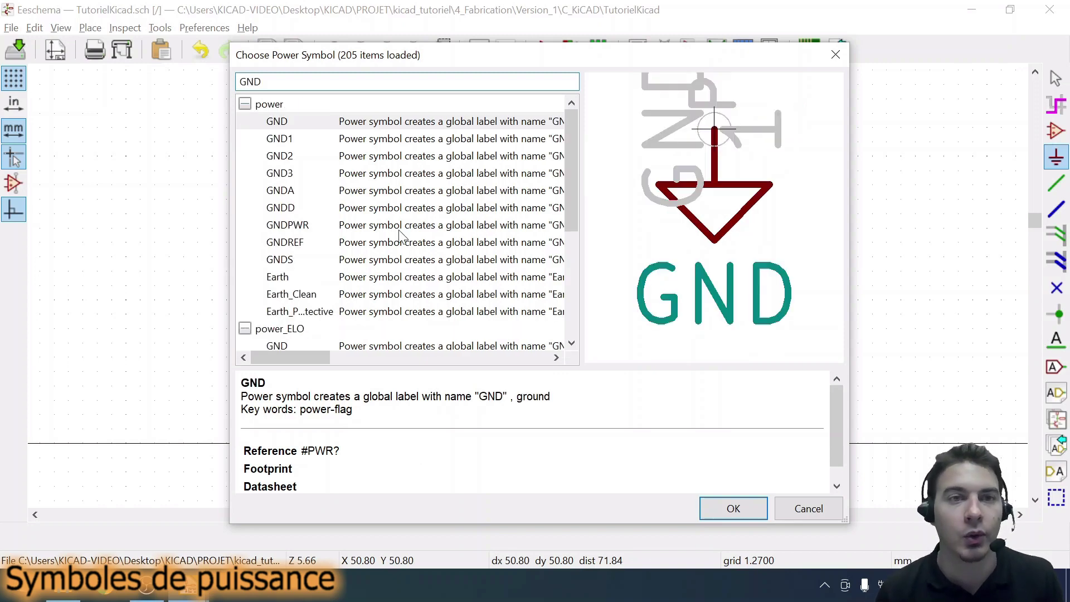
pyautogui.doubleClick(285, 115)
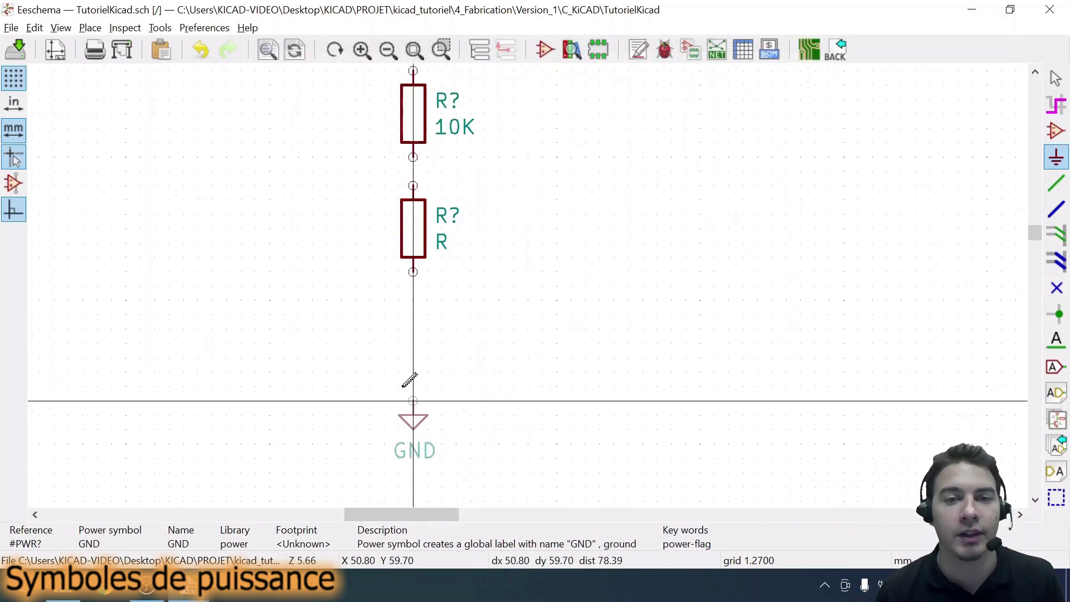
pyautogui.click(413, 314)
pyautogui.scroll(-4, 530, 298)
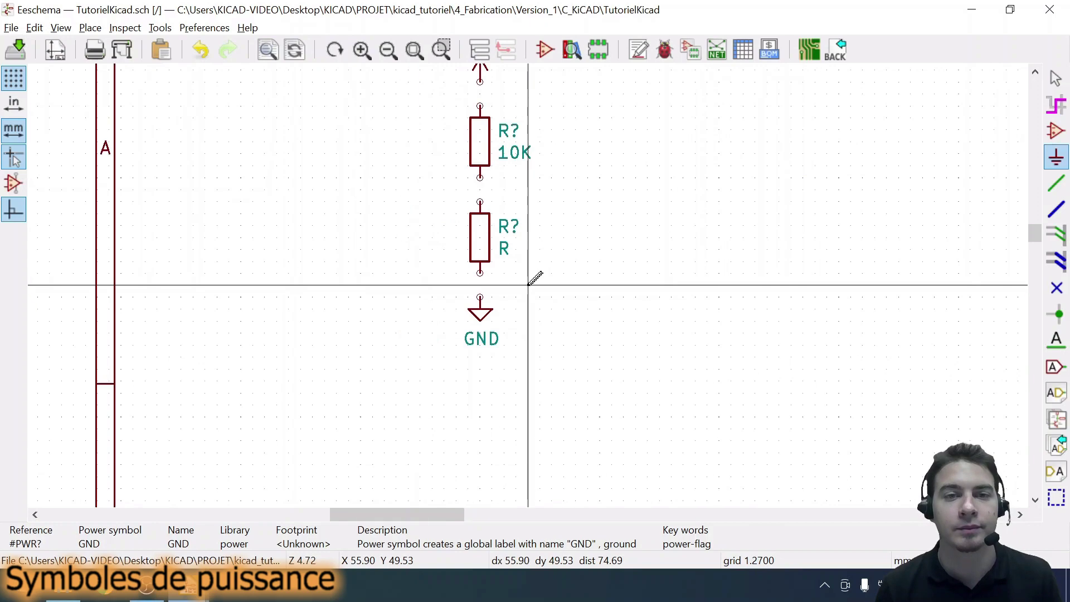
pyautogui.scroll(3, 530, 298)
pyautogui.scroll(1, 535, 301)
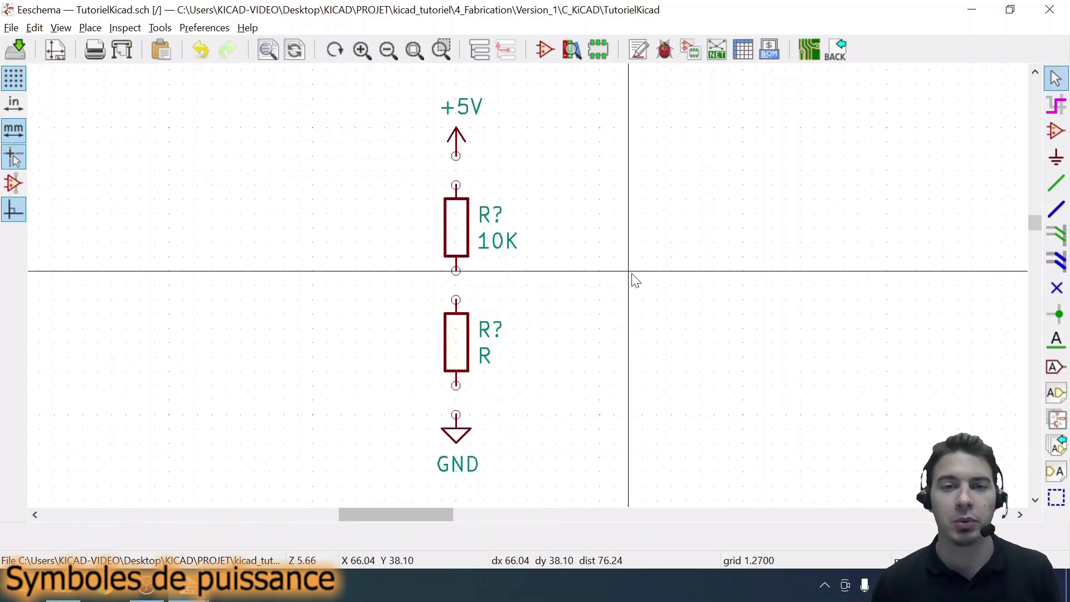
pyautogui.press('Escape')
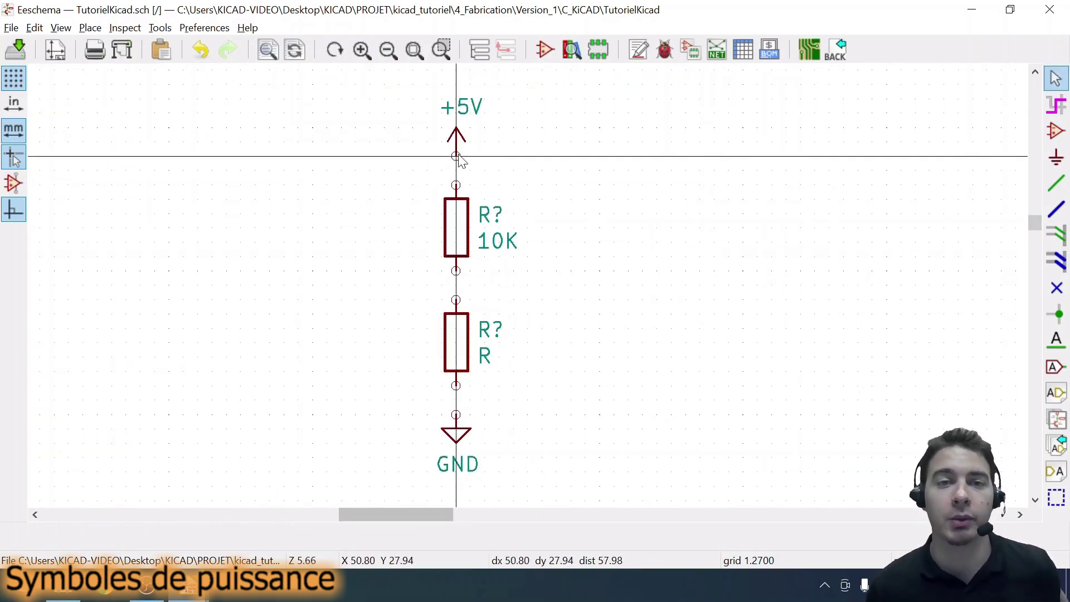
# - Wire the +5V symbol, the two resistors and the GND symbol together in series
pyautogui.click(90, 28)
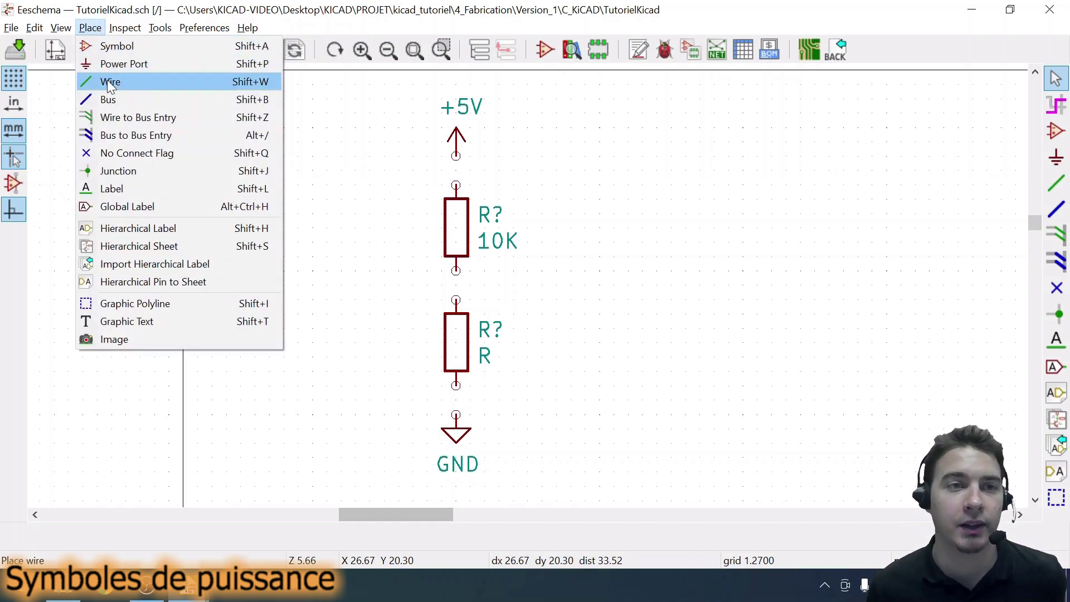
pyautogui.click(110, 82)
pyautogui.click(456, 156)
pyautogui.click(456, 185)
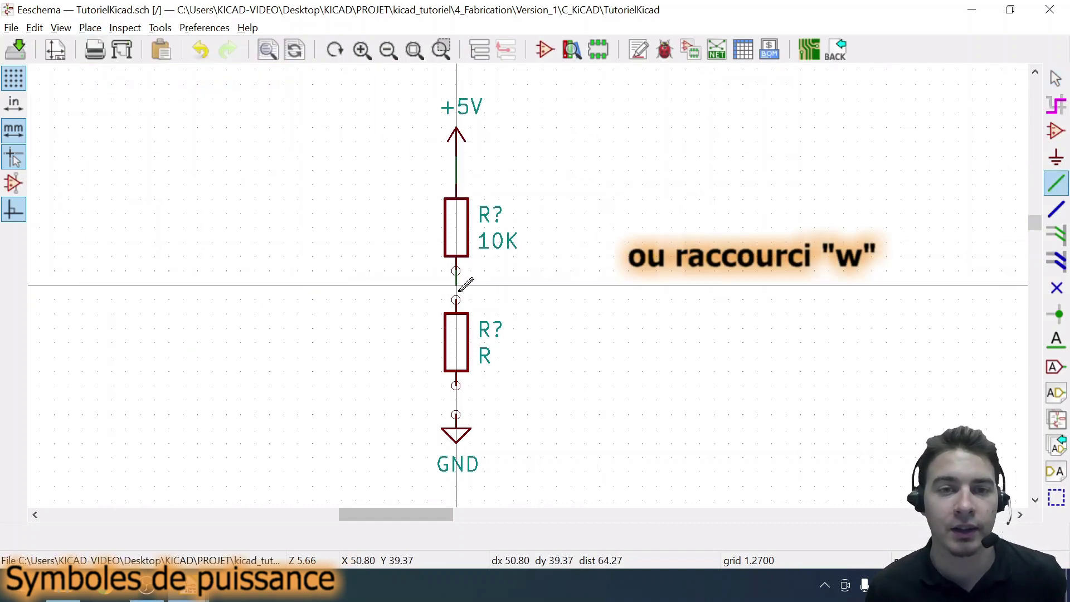
pyautogui.click(456, 271)
pyautogui.scroll(2, 459, 299)
pyautogui.click(528, 286)
pyautogui.scroll(-2, 543, 285)
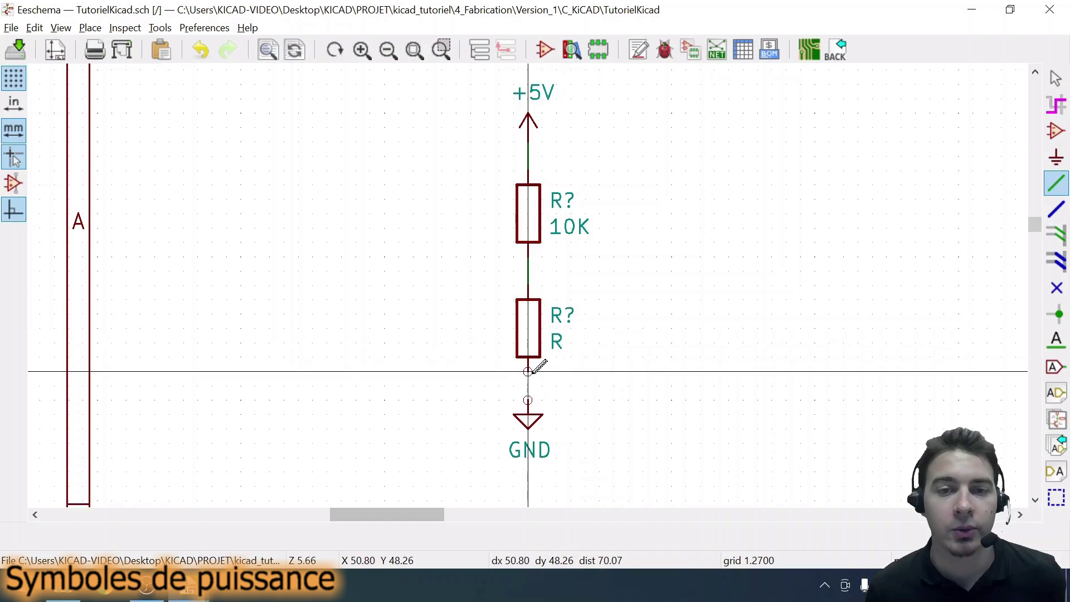
pyautogui.click(528, 371)
pyautogui.click(528, 400)
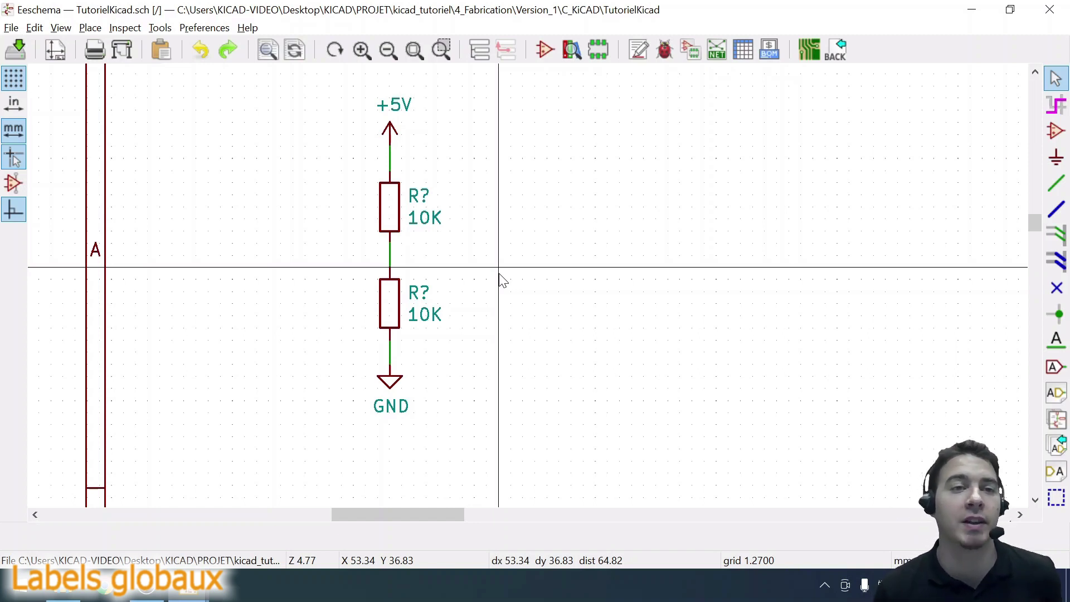
# - Place a left-oriented input global label MES_DIV beside the divider's midpoint at about X 54.6, Y 35.56 mm
pyautogui.click(99, 29)
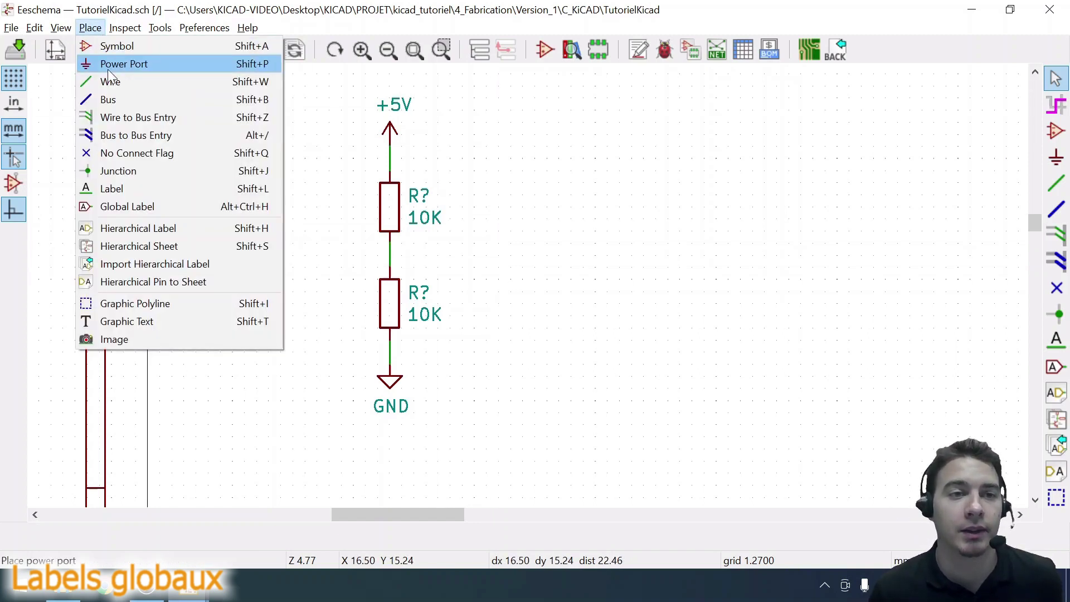
pyautogui.click(472, 254)
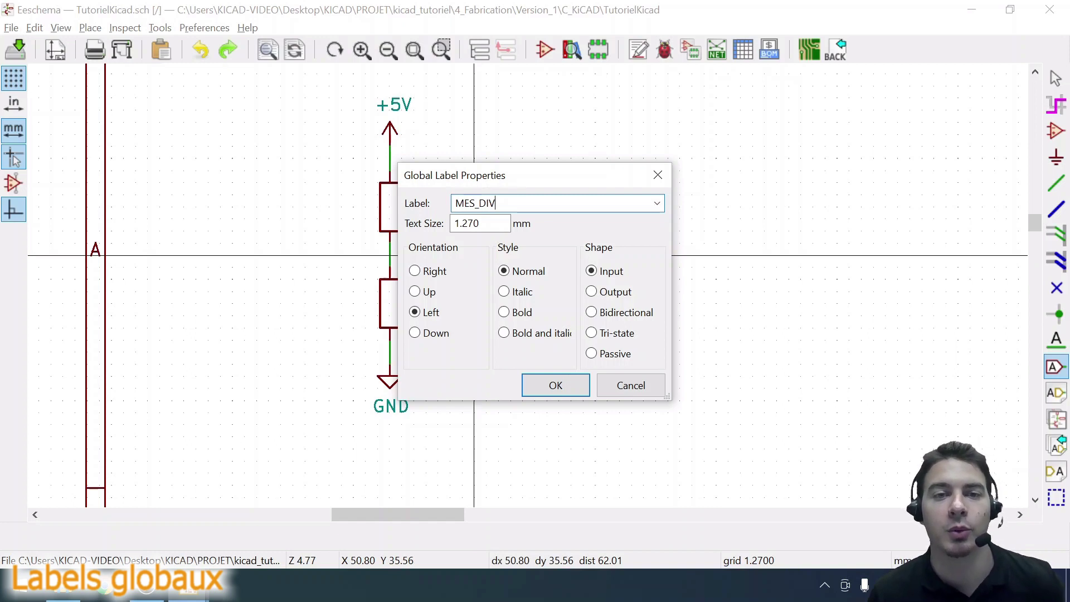
pyautogui.moveTo(483, 182); pyautogui.dragTo(504, 180)
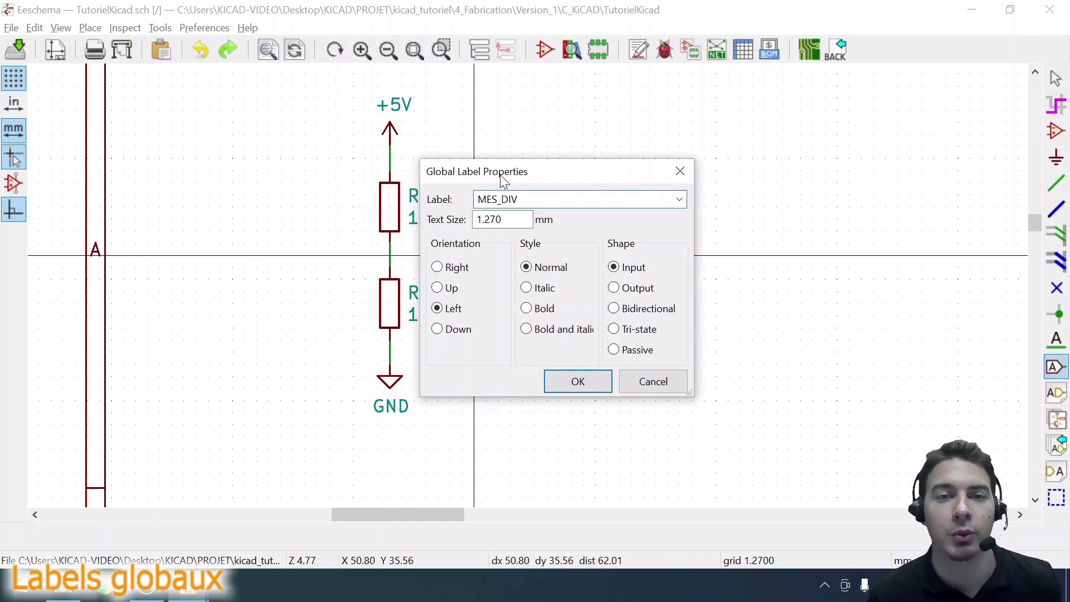
pyautogui.click(579, 381)
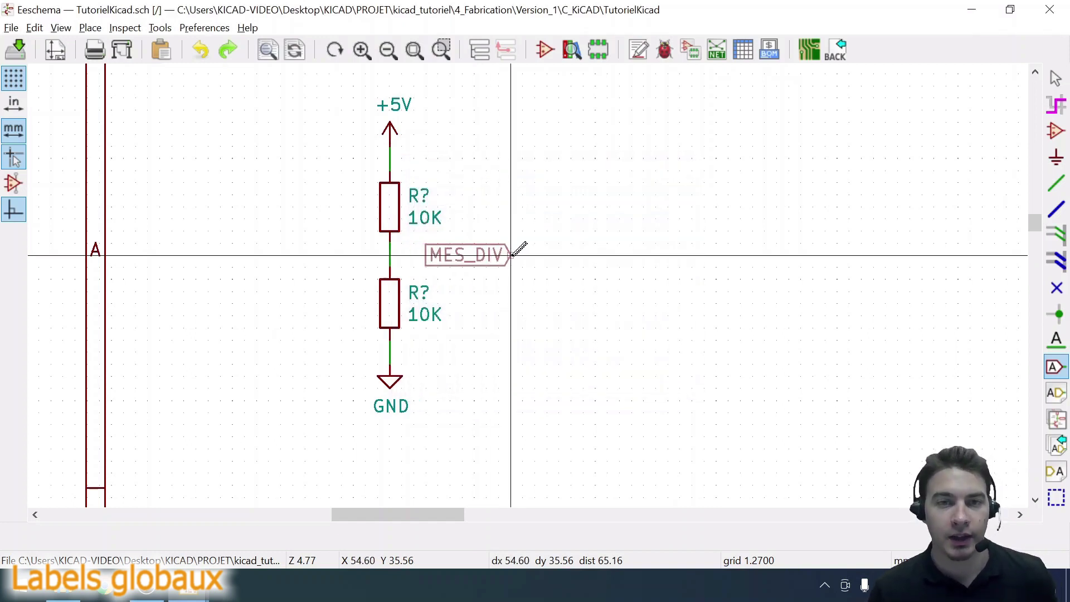
pyautogui.click(511, 255)
pyautogui.press('Escape')
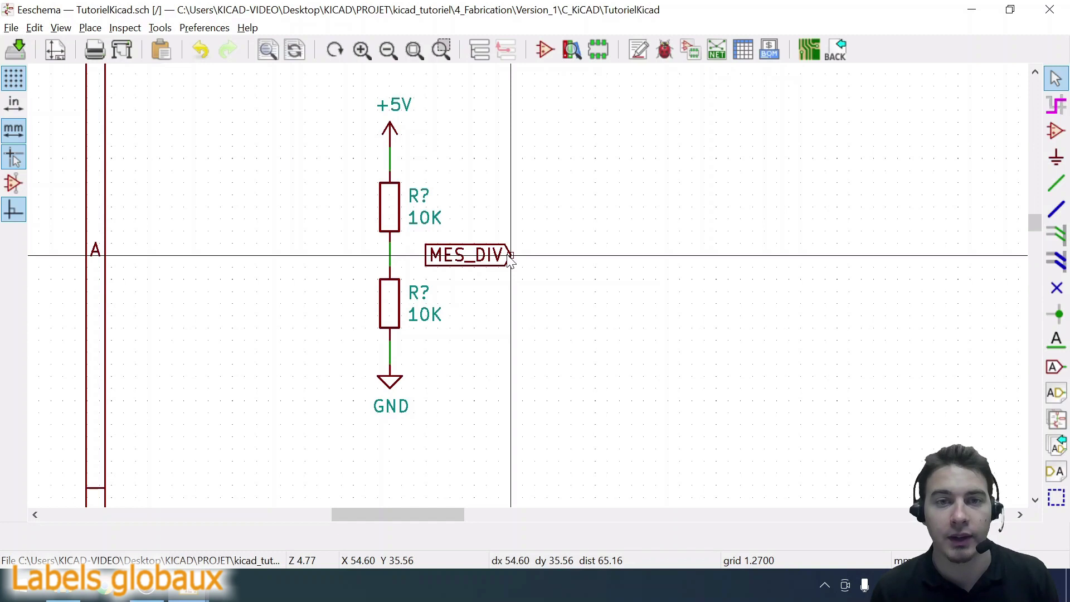
# - Change the shape of the MES_DIV global label to Output
pyautogui.doubleClick(508, 257)
pyautogui.moveTo(532, 174); pyautogui.dragTo(725, 161)
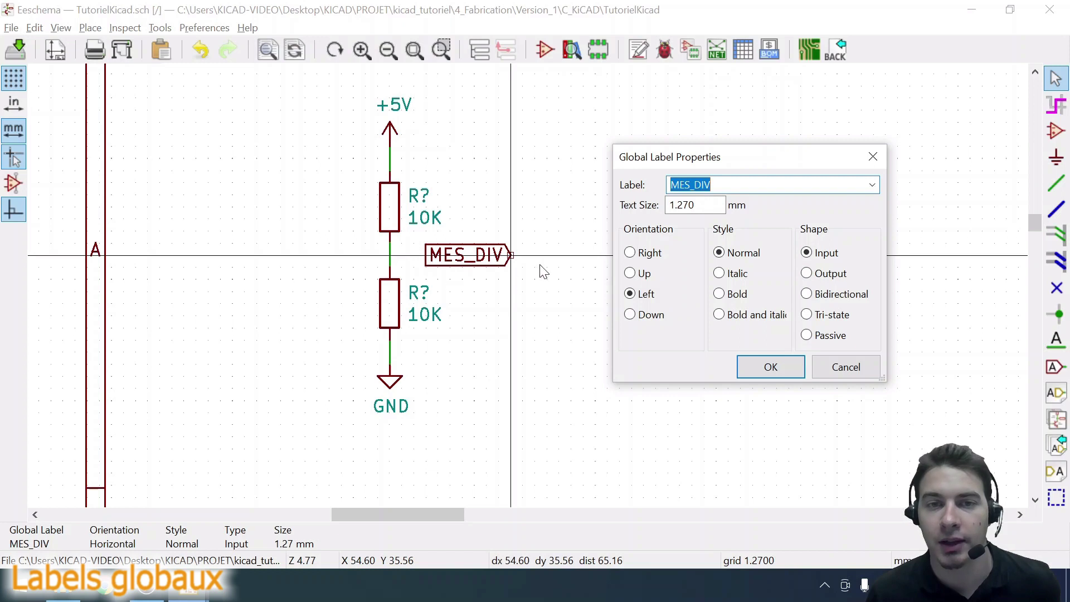
pyautogui.click(770, 367)
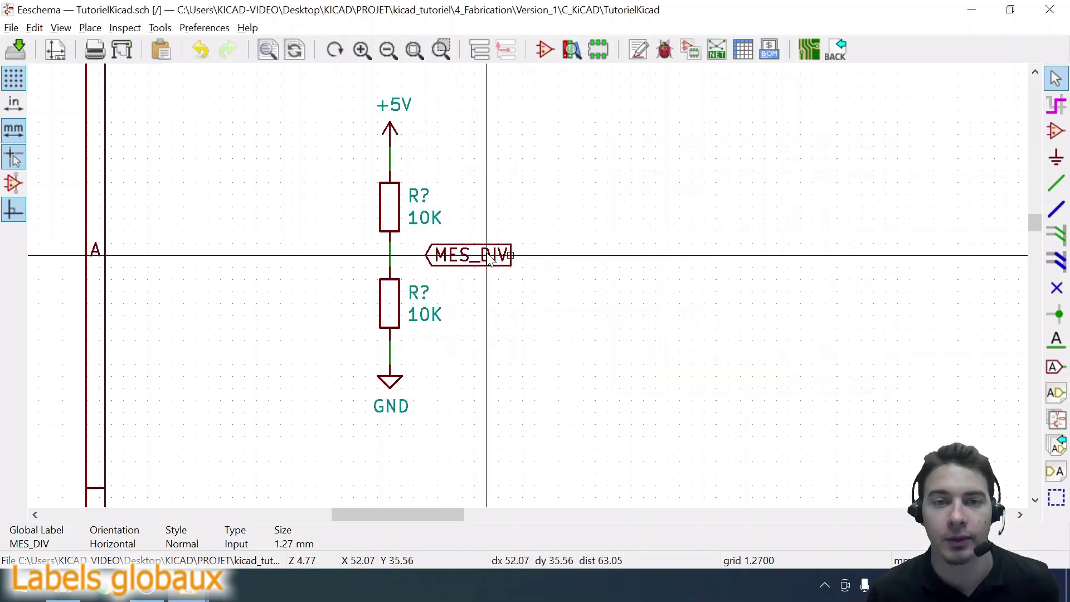
# - Rotate the MES_DIV label until it points away from the resistors and move it to about X 50.8, Y 35.56 mm
pyautogui.press('r')
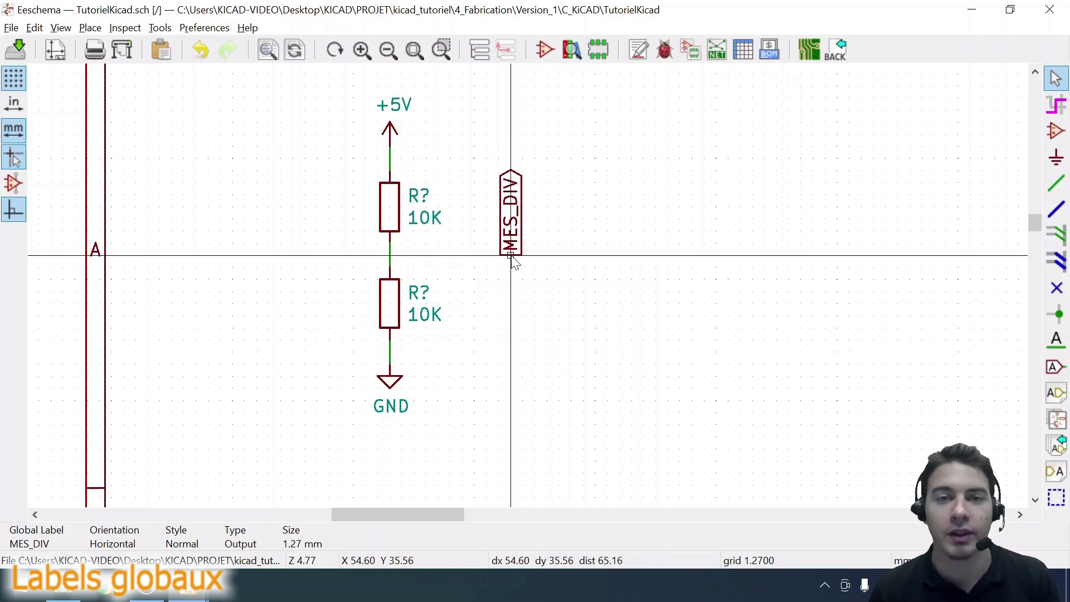
pyautogui.press('r')
pyautogui.press('m')
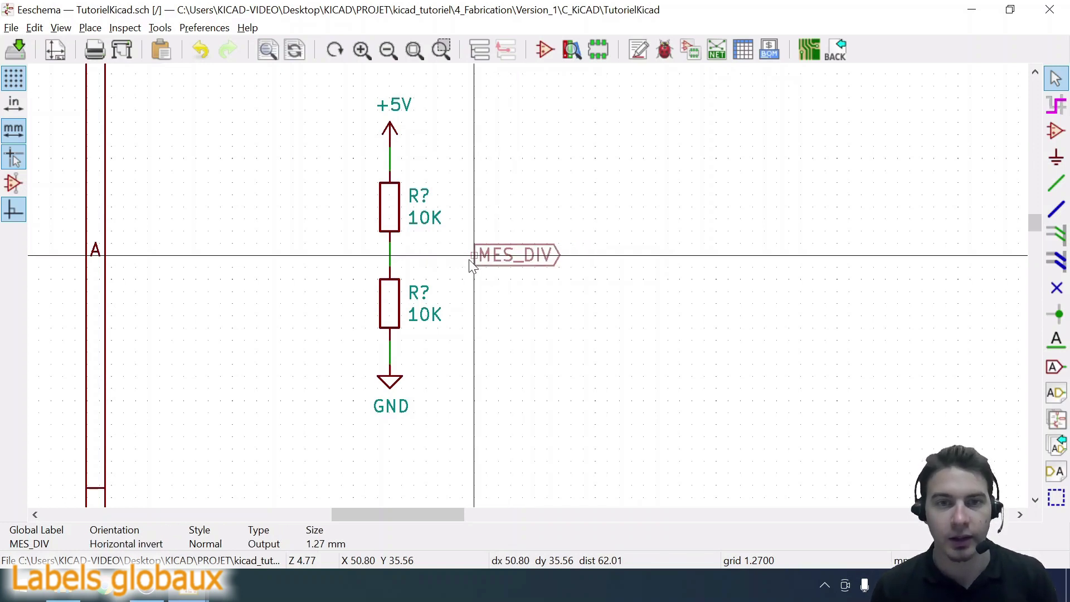
pyautogui.click(473, 257)
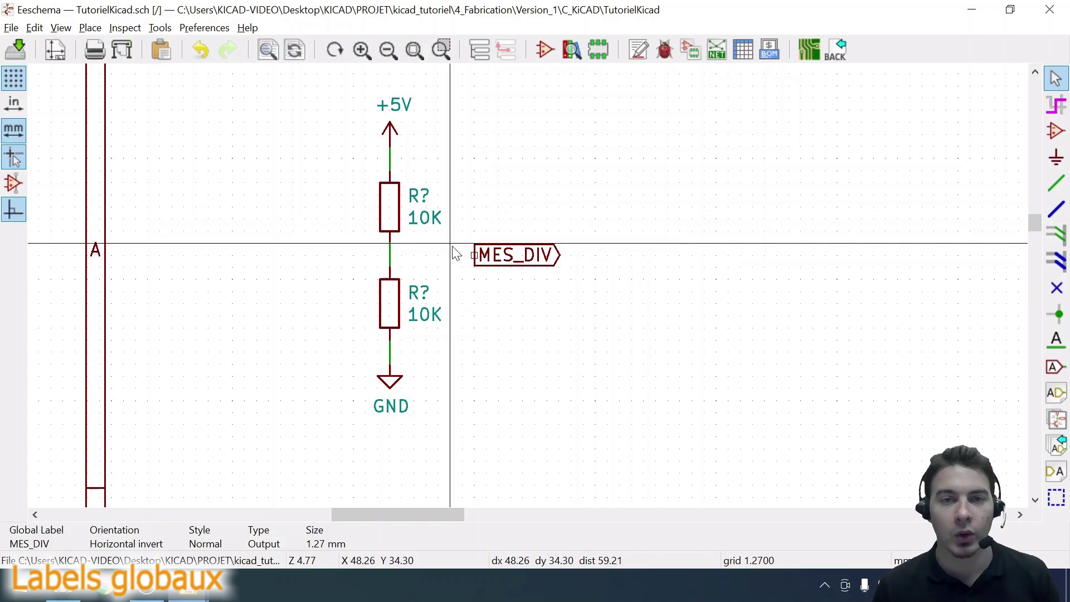
# - Wire the MES_DIV label to the node between the two resistors and examine the junction there
pyautogui.scroll(1, 475, 239)
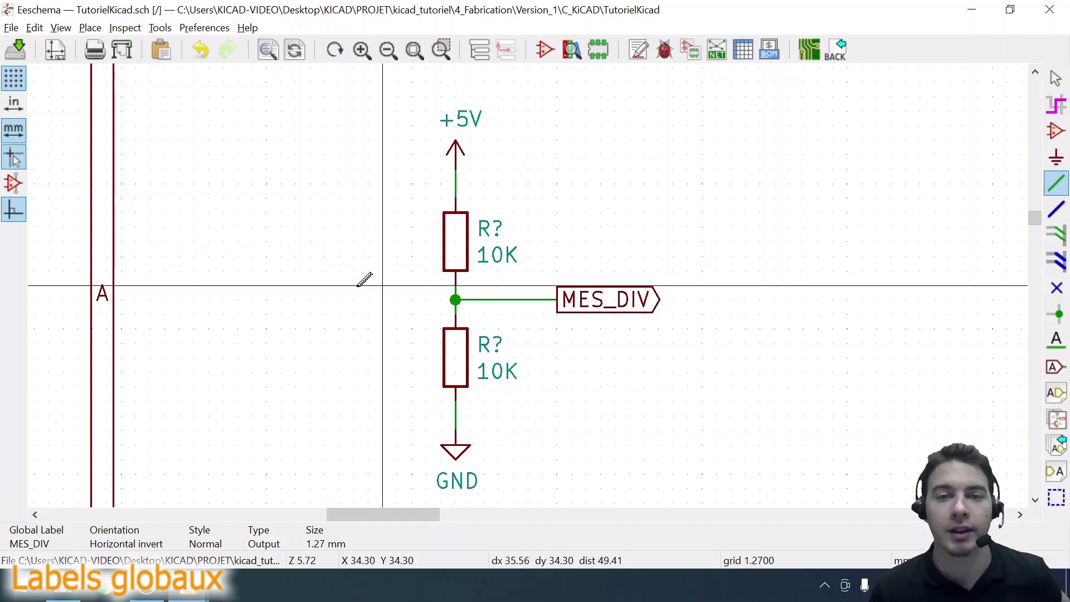
pyautogui.moveTo(384, 294); pyautogui.dragTo(558, 284, button='middle')
pyautogui.scroll(3, 558, 277)
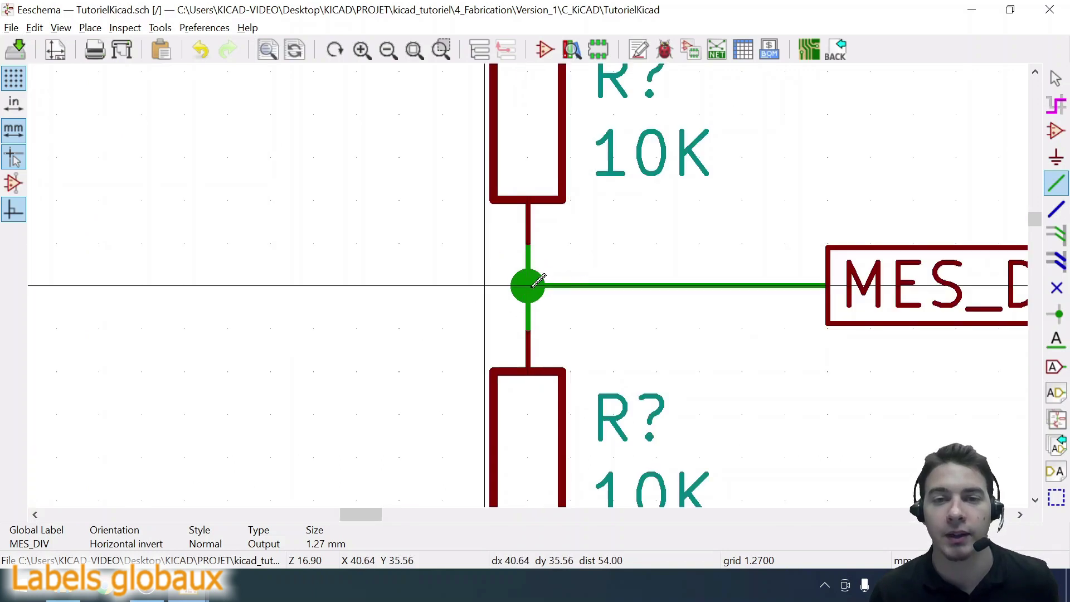
pyautogui.scroll(-2, 529, 273)
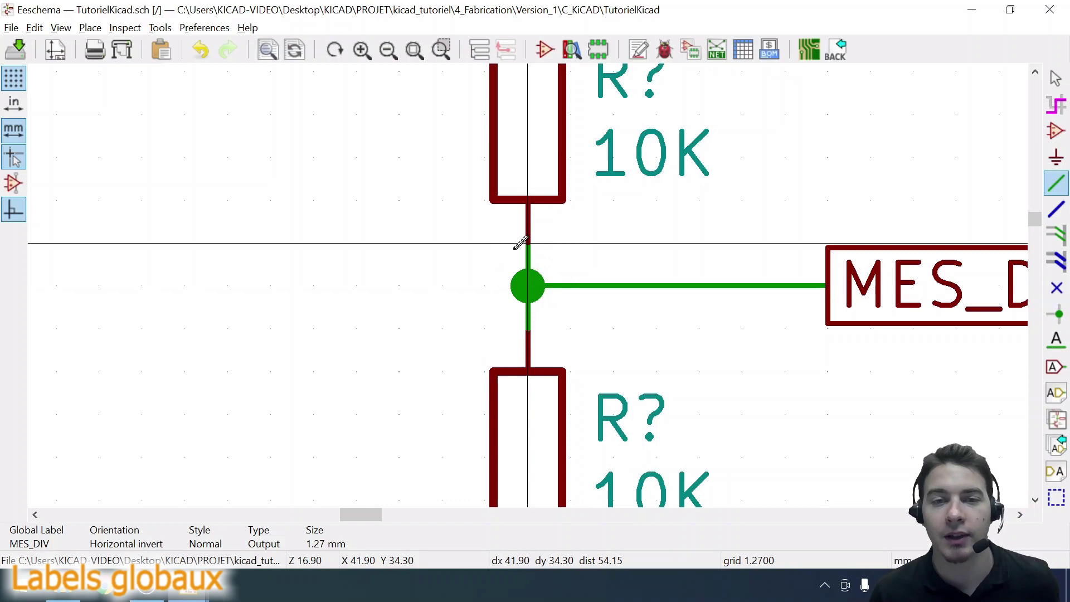
pyautogui.press('Escape')
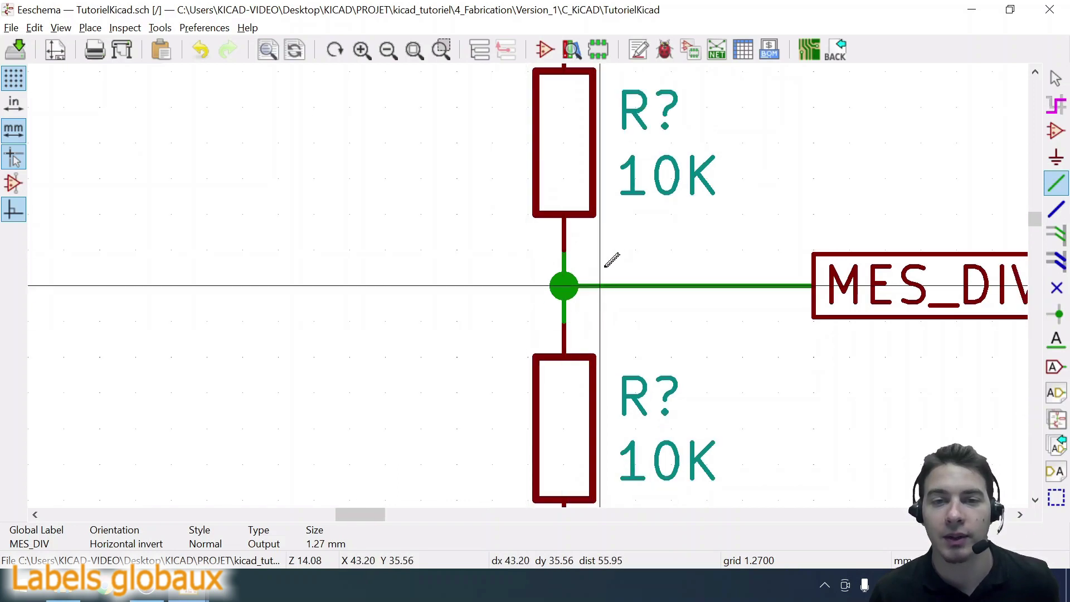
# - Loop a wire from the +5V line below the lower resistor to the MES_DIV wire, compare its crossing with the junctions, and undo the loop
pyautogui.scroll(-6, 574, 286)
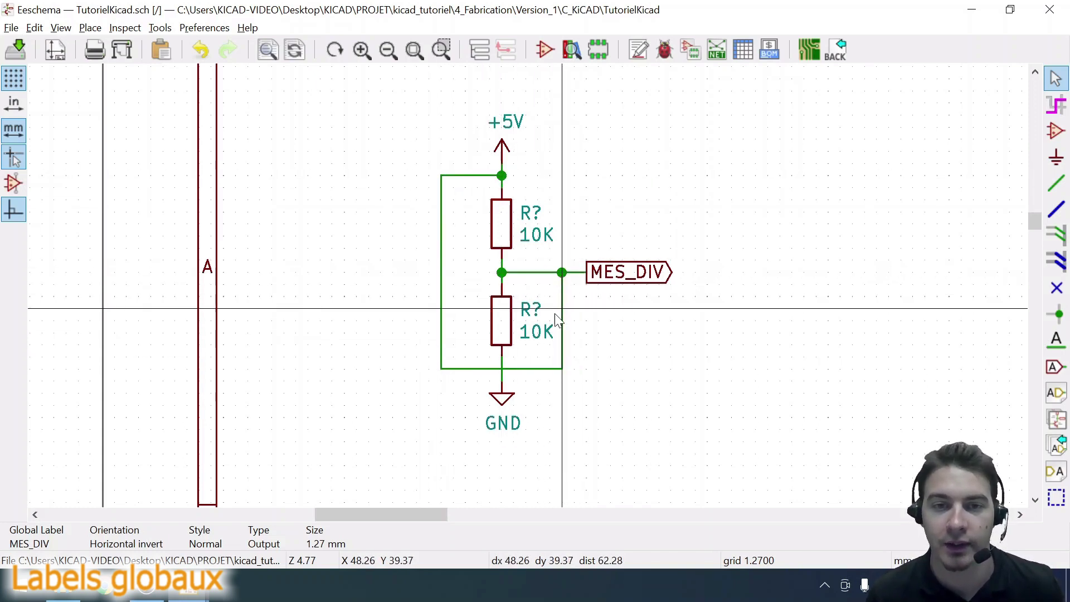
pyautogui.scroll(1, 502, 368)
pyautogui.scroll(4, 530, 292)
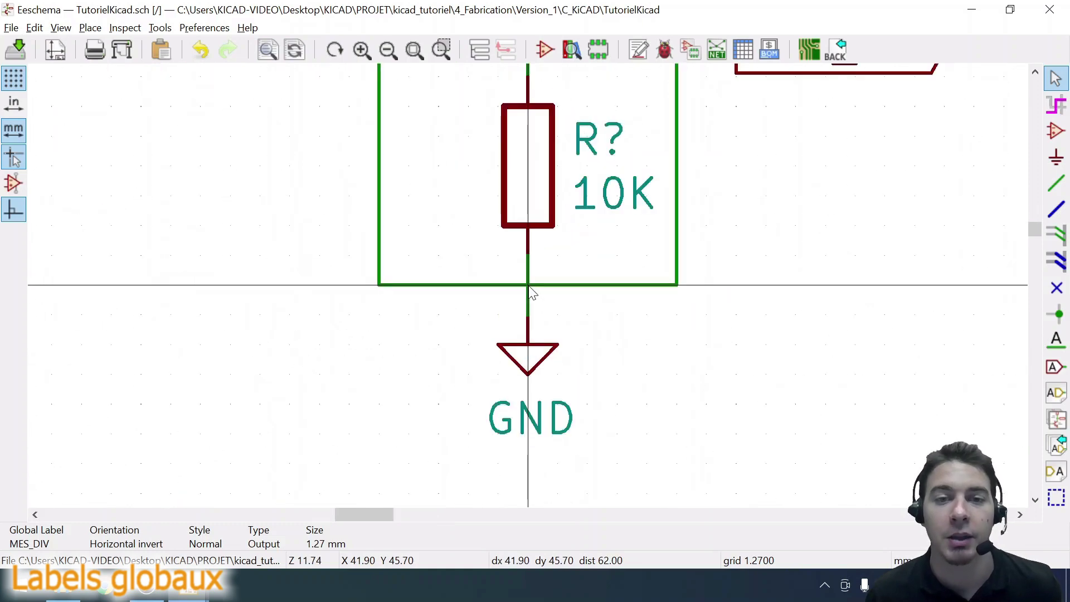
pyautogui.scroll(-8, 539, 279)
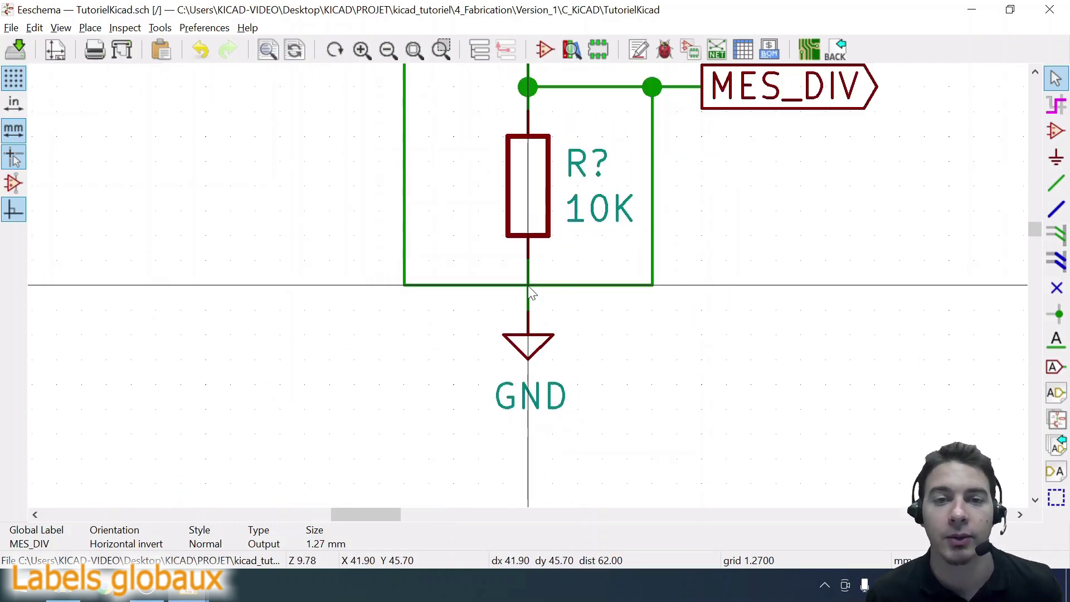
pyautogui.scroll(4, 588, 187)
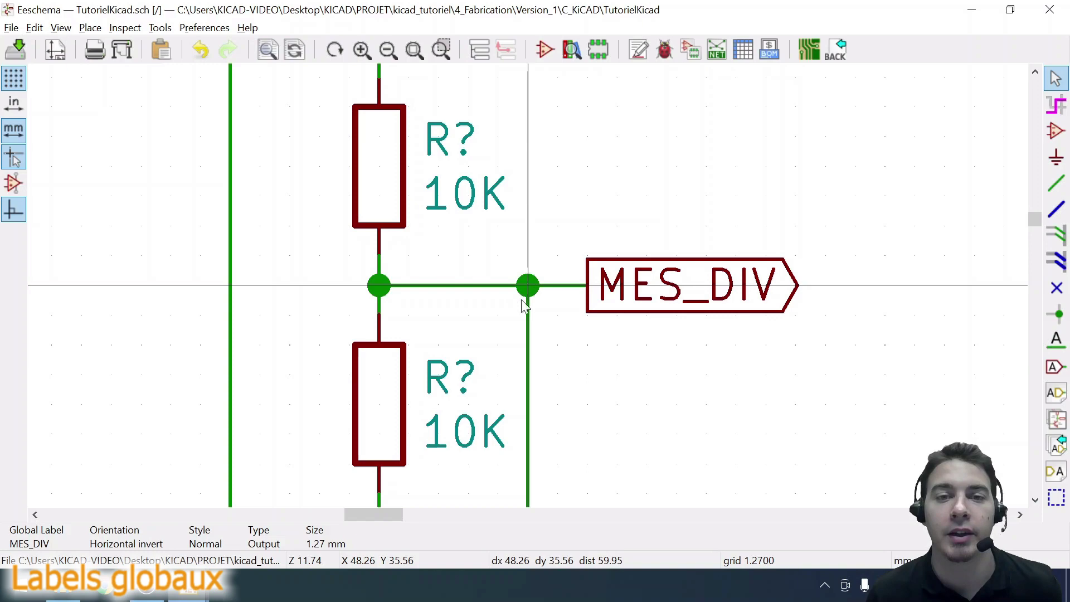
pyautogui.scroll(-3, 524, 304)
pyautogui.hotkey('ctrl', 'z')
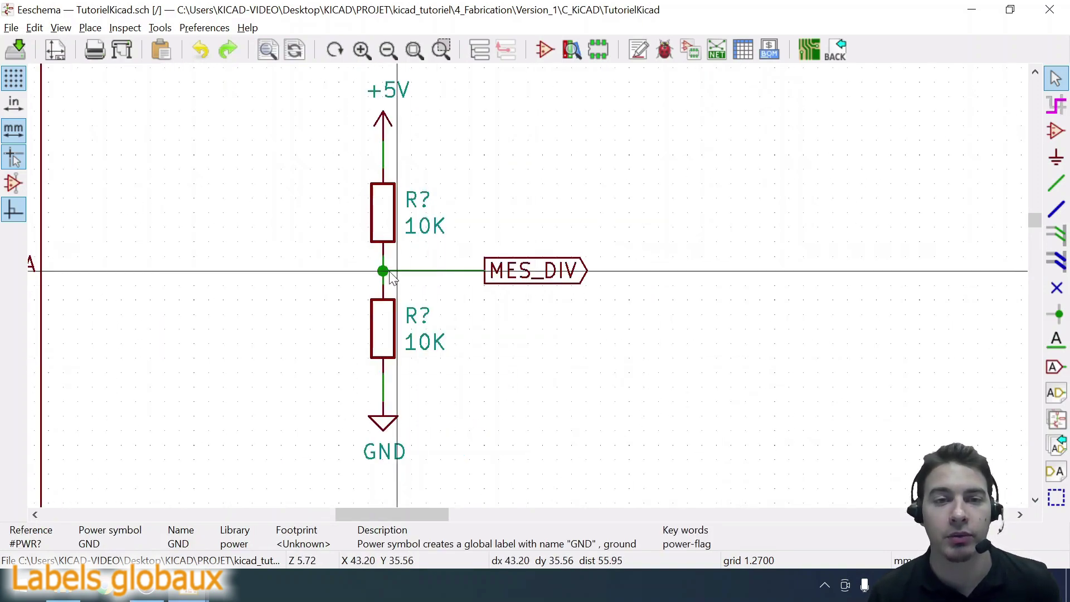
# - Try to route a long wire from the middle of the MES_DIV wire over the label and away from the divider
pyautogui.click(440, 271)
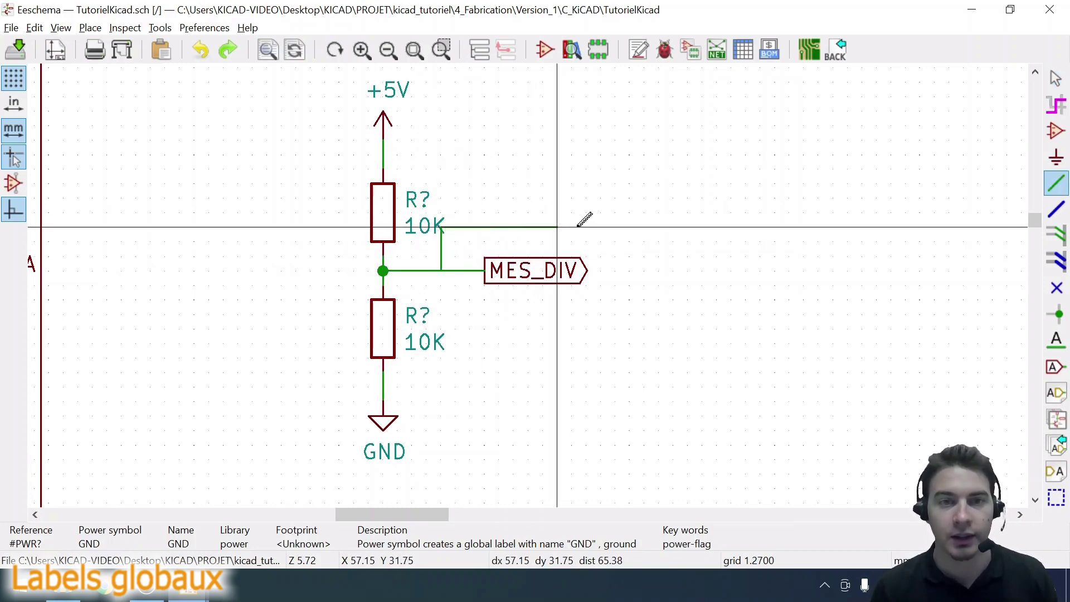
pyautogui.click(891, 227)
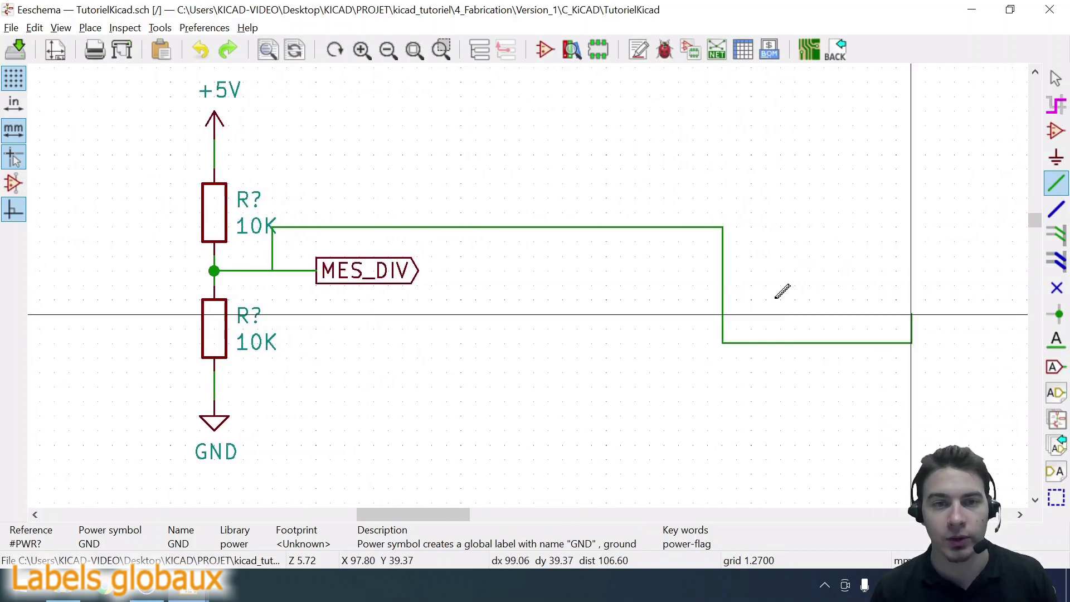
pyautogui.press('Escape')
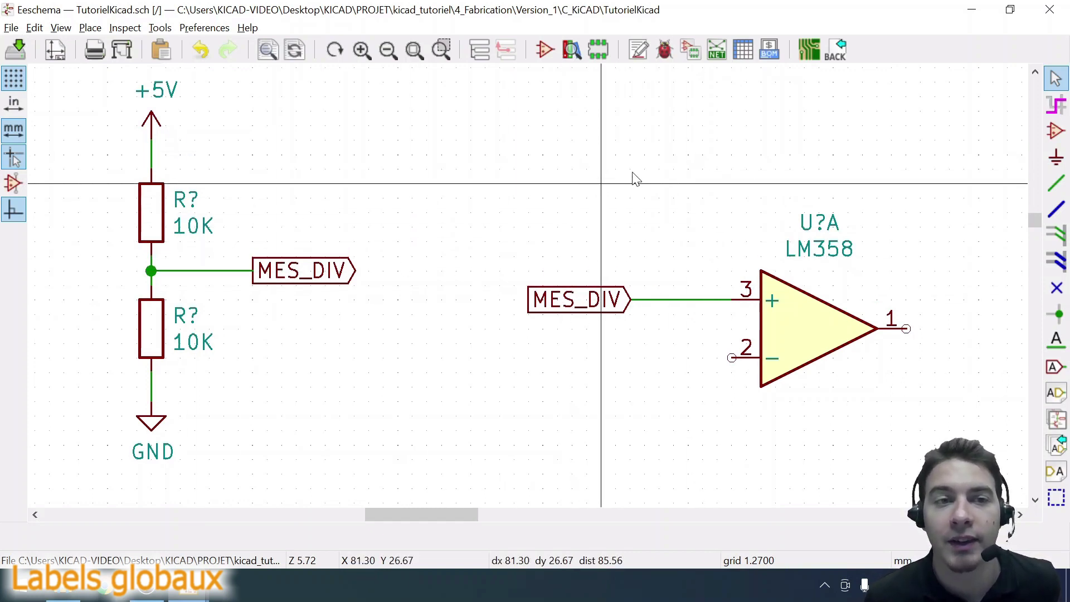
# - Highlight the MES_DIV net from the wire on pin 3 of the LM358 to check its connection to the divider
pyautogui.click(1057, 107)
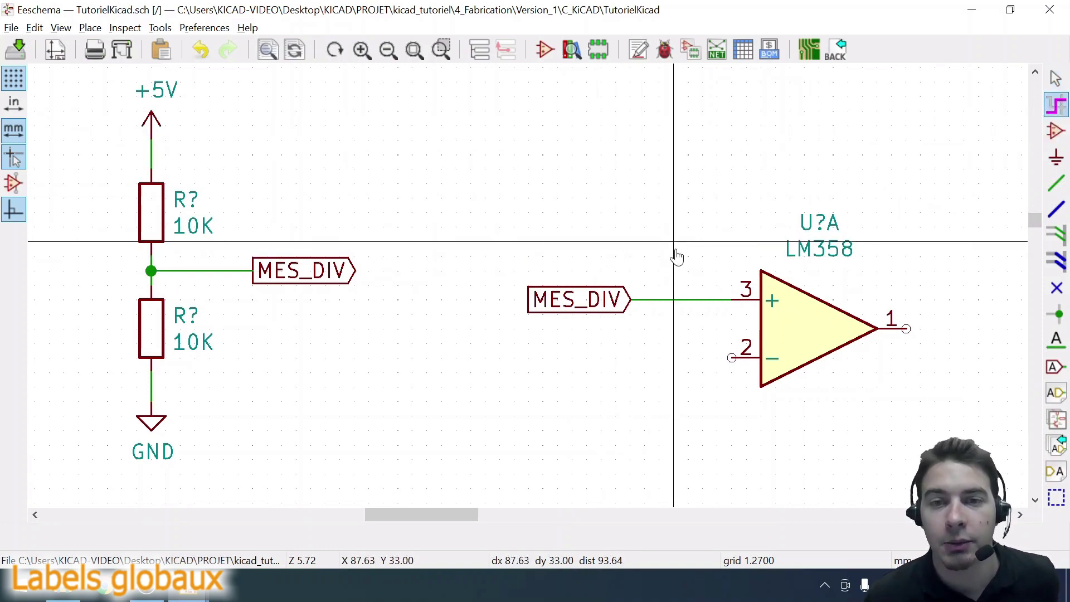
pyautogui.click(673, 300)
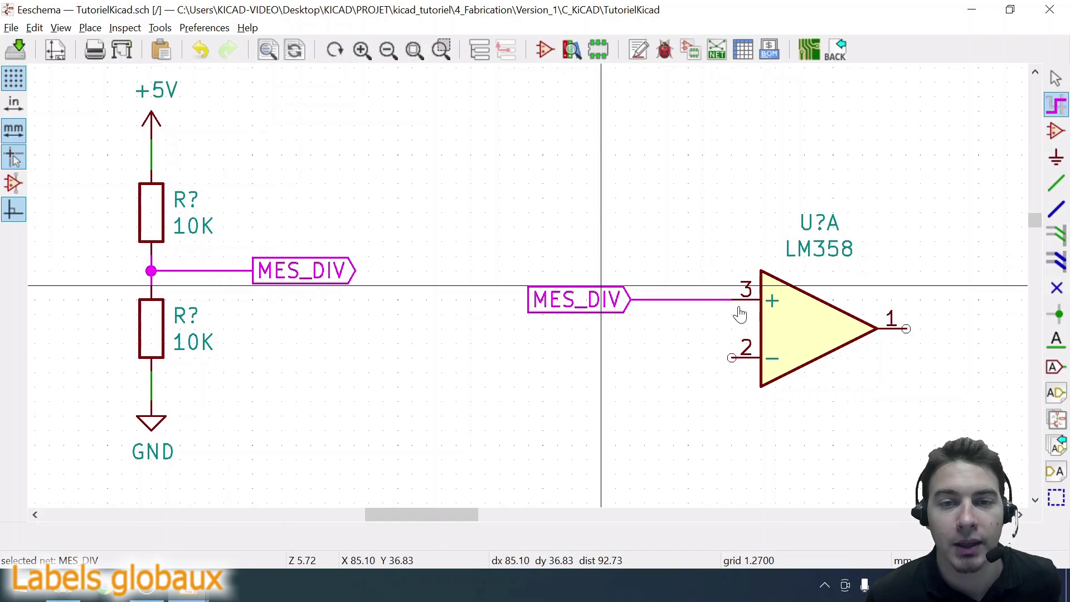
pyautogui.moveTo(569, 279); pyautogui.dragTo(699, 192, button='middle')
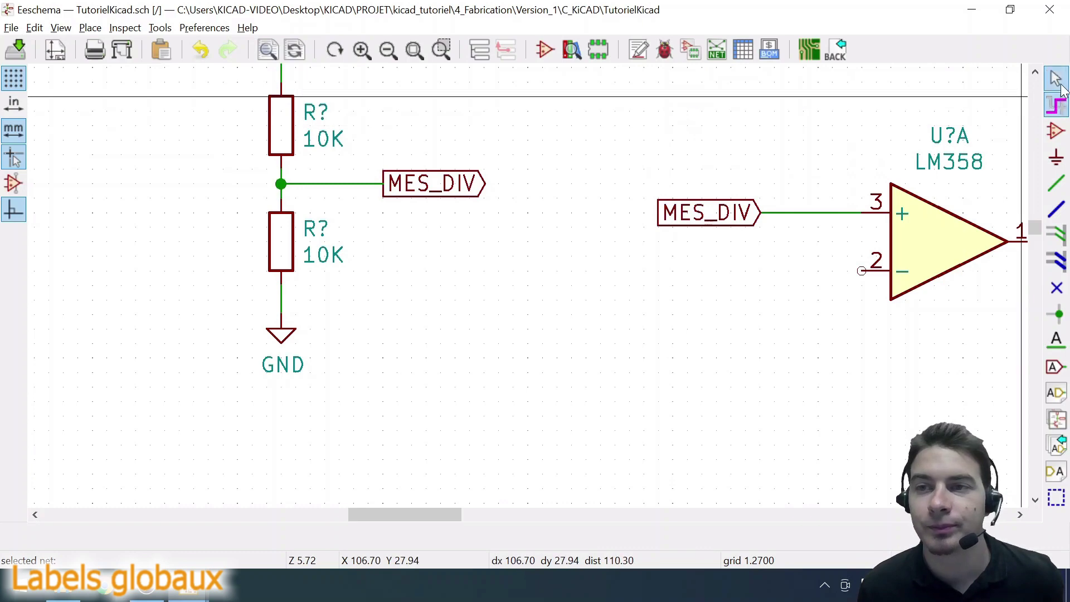
# - Survey the SCH_CORRECT example schematic, covering the connectors, resistor ladder, amplifier and decoupling capacitors
pyautogui.scroll(-6, 618, 147)
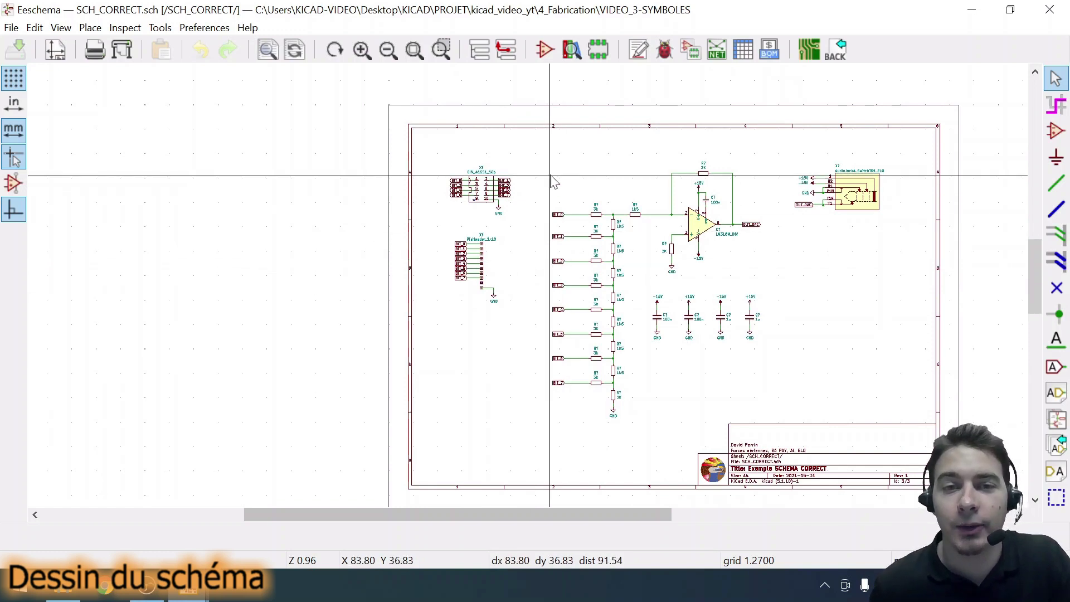
pyautogui.moveTo(626, 184); pyautogui.dragTo(483, 184, button='middle')
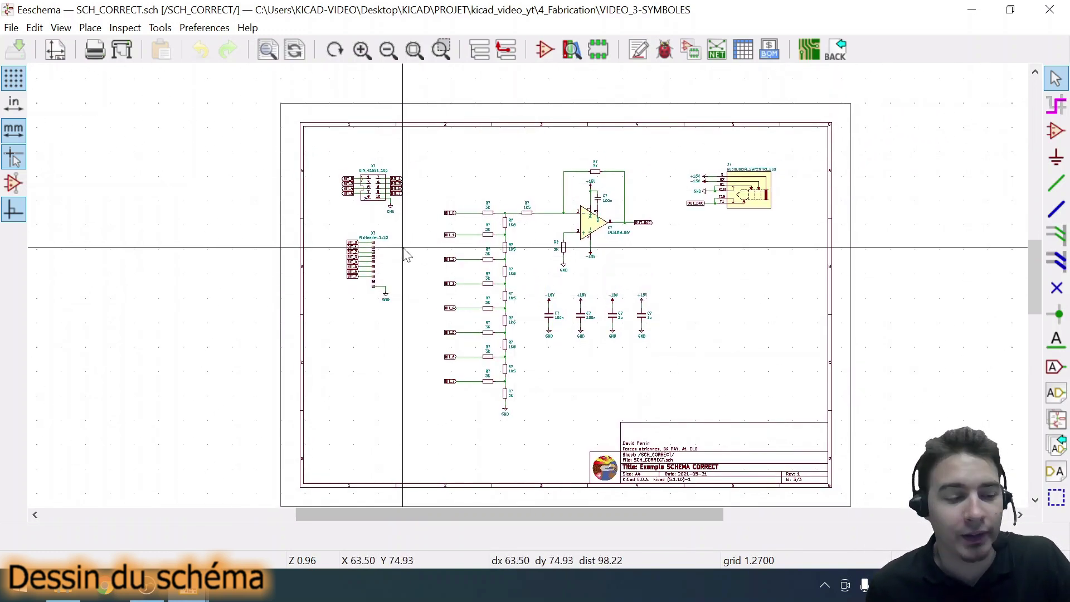
pyautogui.scroll(4, 491, 207)
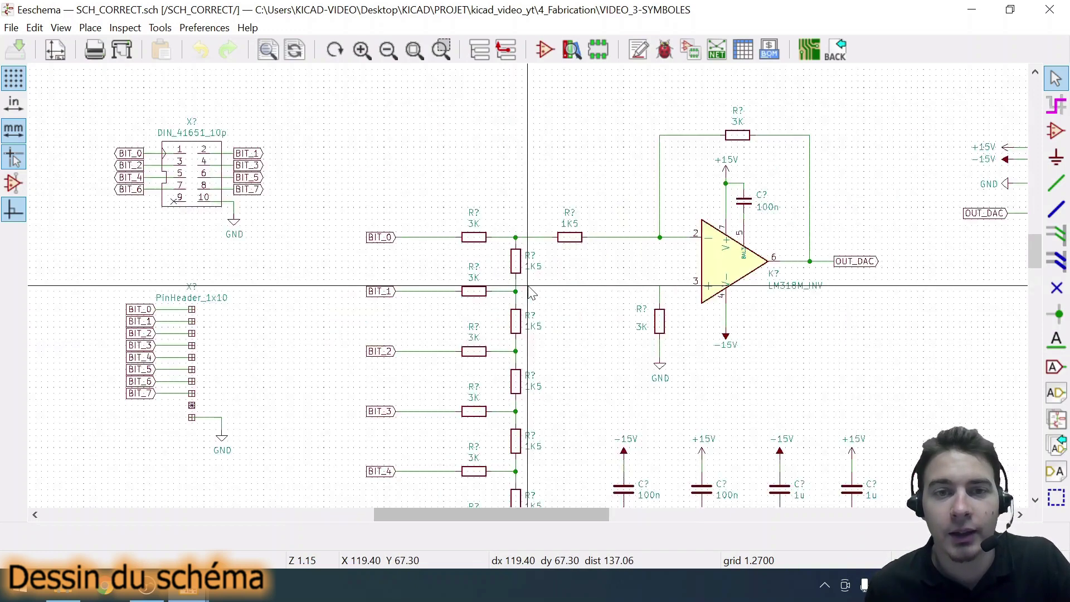
pyautogui.moveTo(557, 309); pyautogui.dragTo(511, 268, button='middle')
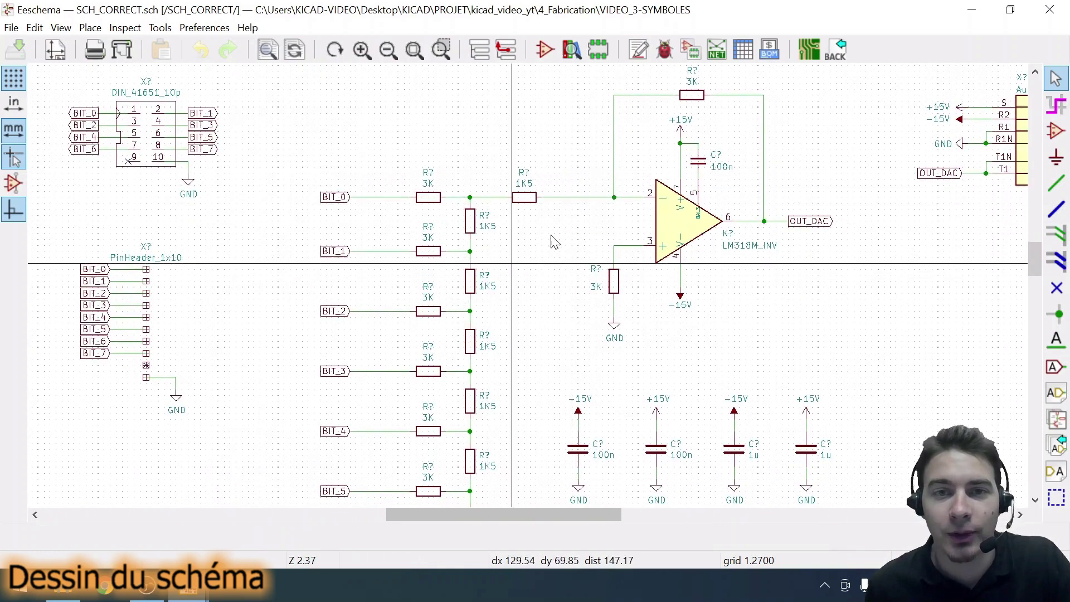
pyautogui.moveTo(373, 144); pyautogui.dragTo(545, 184, button='middle')
pyautogui.scroll(2, 530, 254)
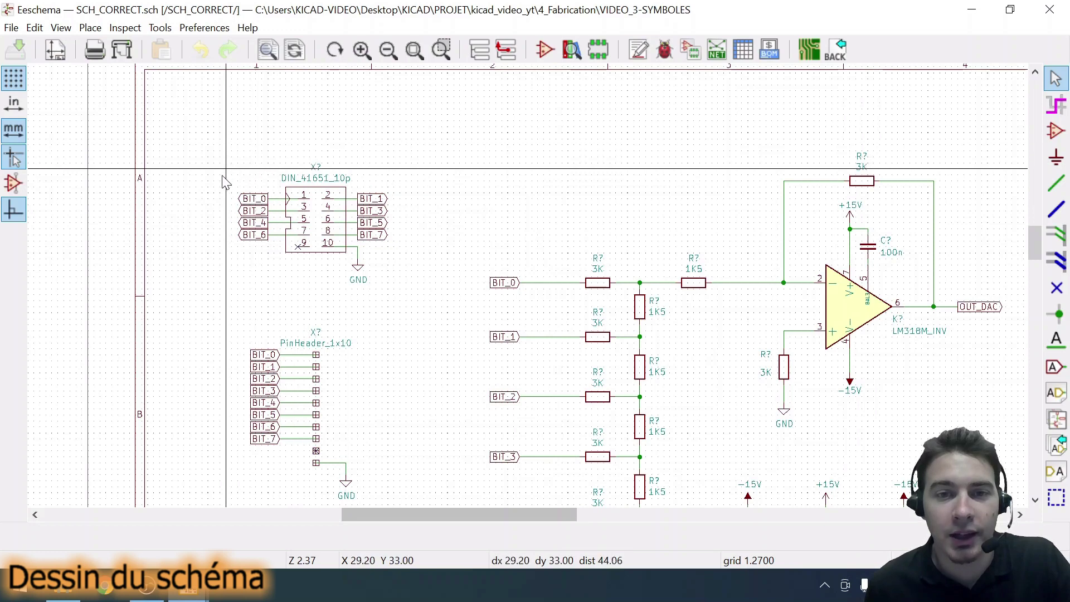
# - Examine the BIT_0 to BIT_7 global labels and GND connections on the DIN_41651_10p and PinHeader_1x10 connectors
pyautogui.moveTo(491, 191); pyautogui.dragTo(574, 199, button='middle')
pyautogui.scroll(1, 446, 224)
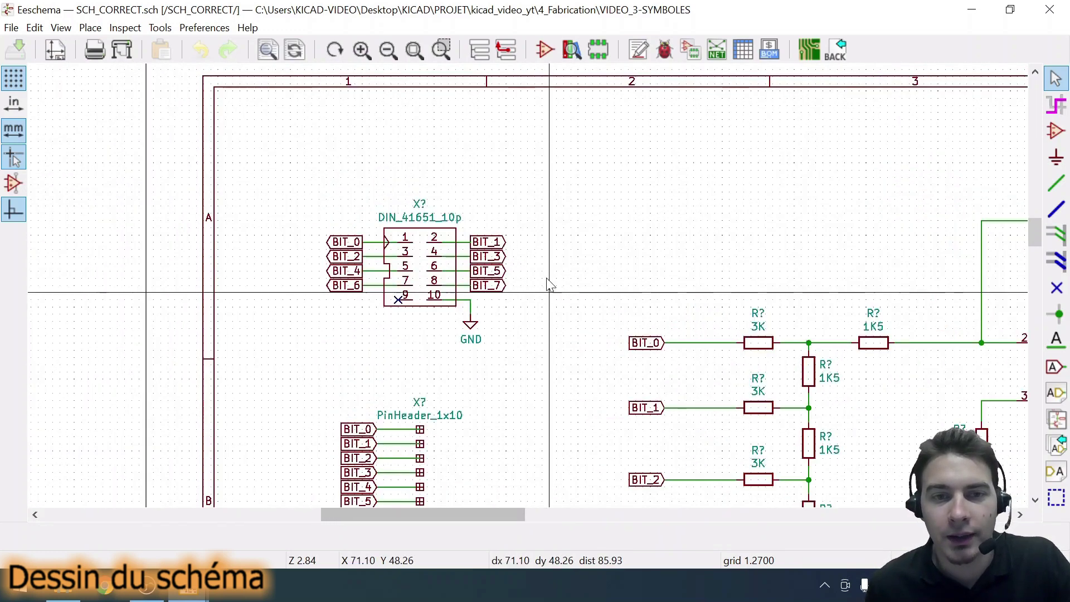
pyautogui.moveTo(543, 274); pyautogui.dragTo(516, 162, button='middle')
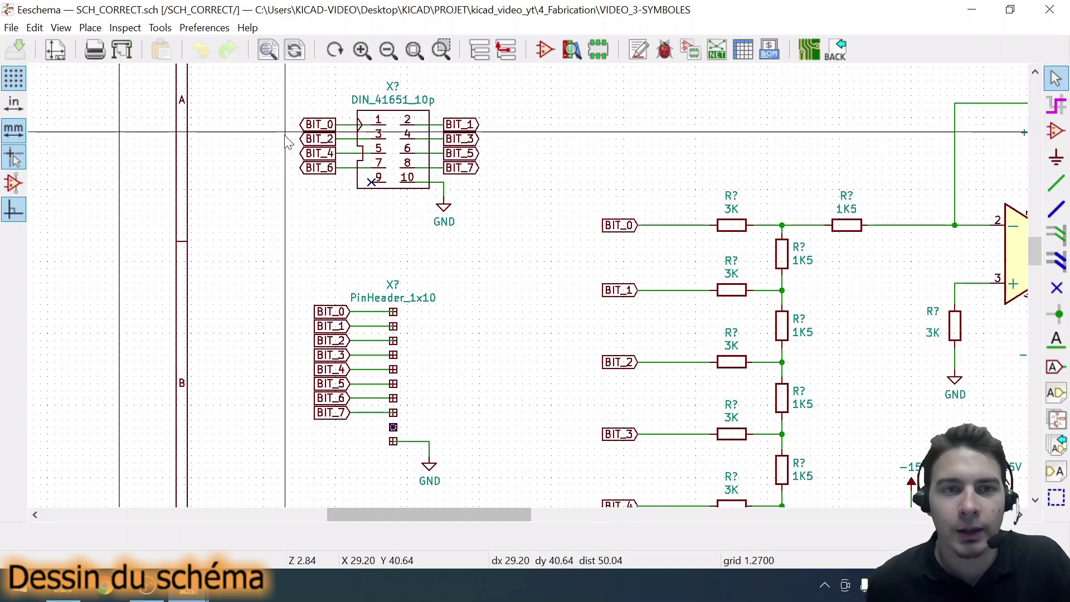
pyautogui.scroll(2, 320, 134)
pyautogui.scroll(6, 531, 291)
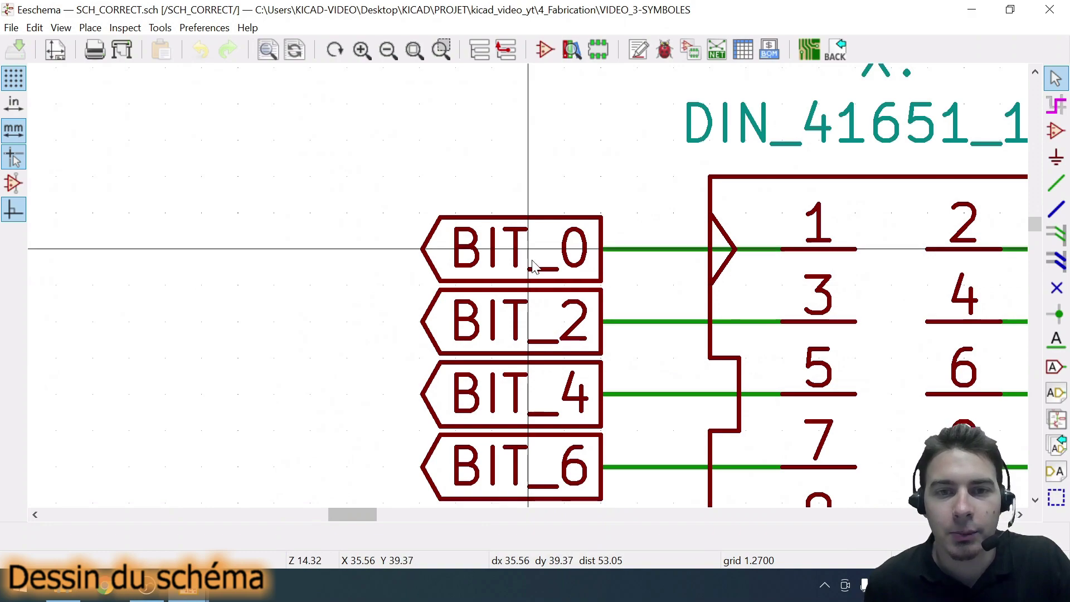
pyautogui.scroll(-4, 569, 253)
pyautogui.moveTo(569, 314); pyautogui.dragTo(310, 206, button='middle')
pyautogui.scroll(-4, 533, 293)
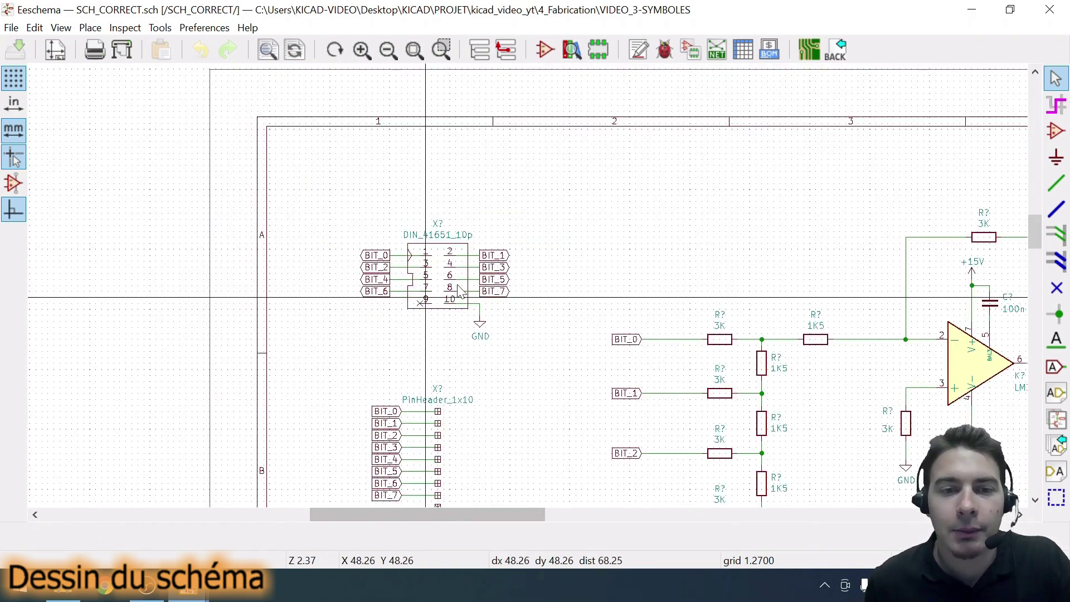
pyautogui.moveTo(460, 308); pyautogui.dragTo(466, 225, button='middle')
pyautogui.scroll(1, 466, 225)
pyautogui.moveTo(532, 334); pyautogui.dragTo(547, 243, button='middle')
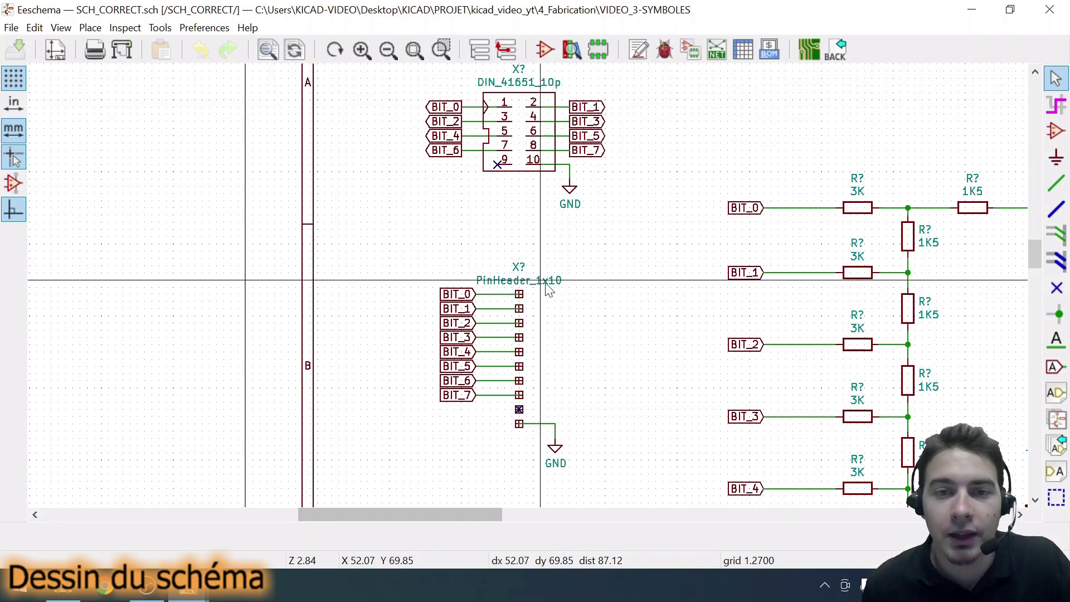
# - Highlight the BIT_0 net to trace its link between the two connectors and the resistor ladder
pyautogui.click(1054, 105)
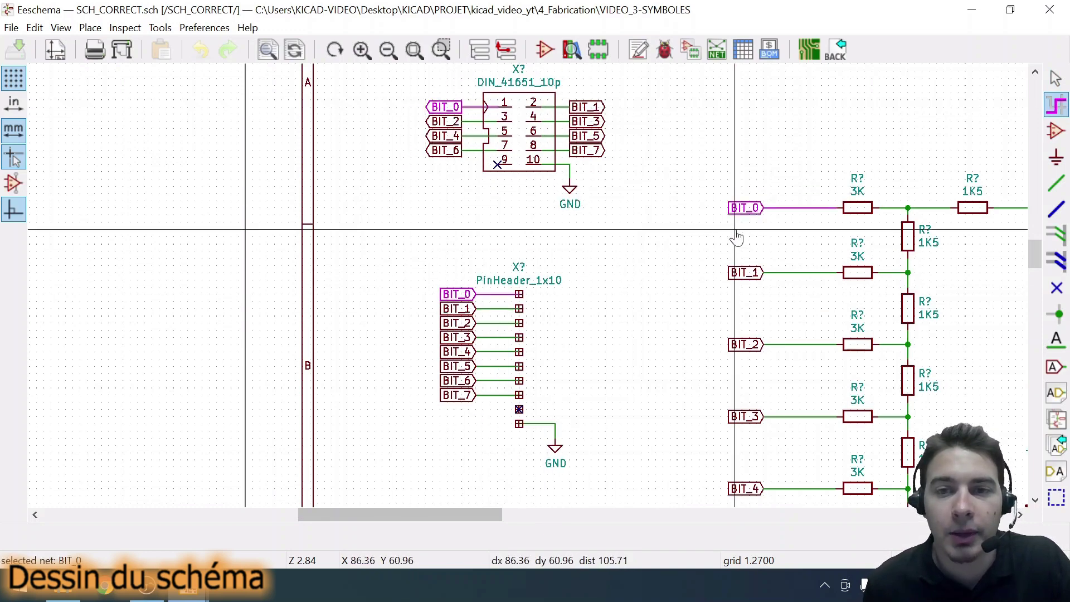
pyautogui.click(1056, 80)
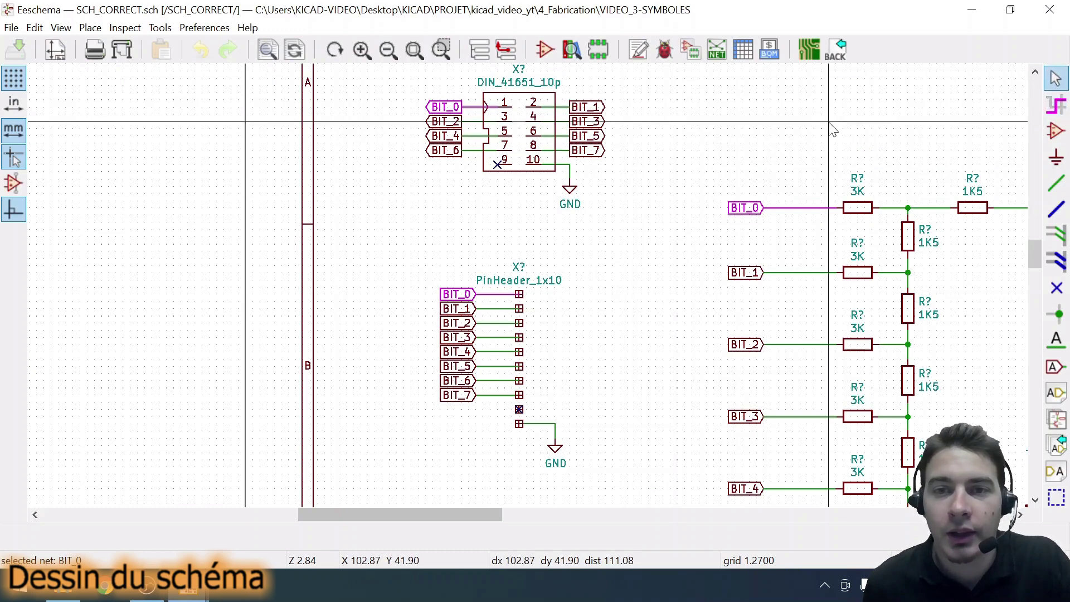
pyautogui.moveTo(529, 121); pyautogui.dragTo(518, 151, button='middle')
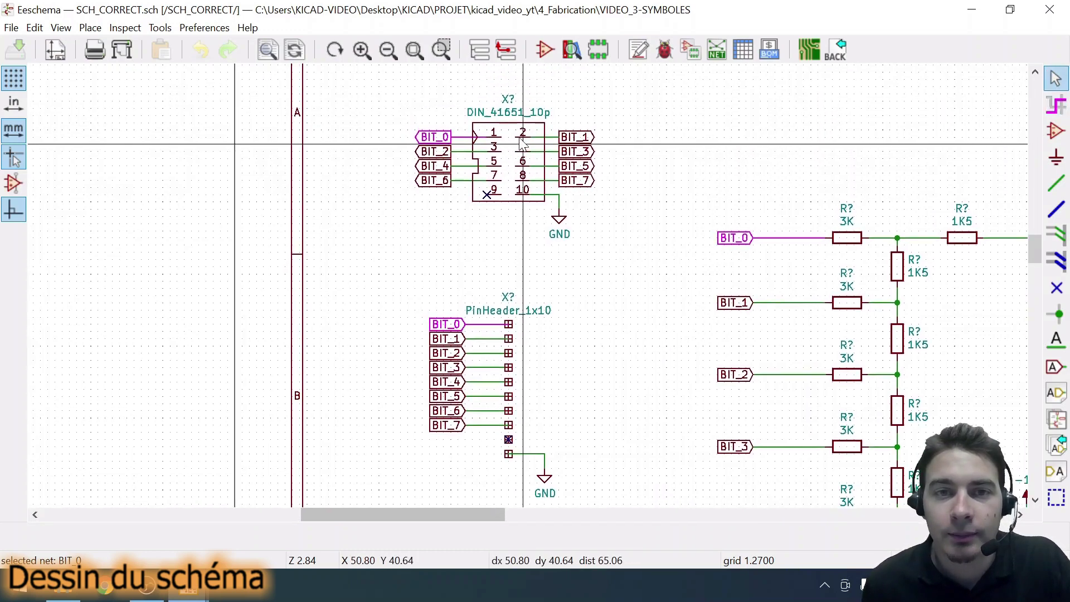
# - Examine the 3K/1K5 resistor ladder and the LM318M_INV amplifier with its feedback resistor, supplies and OUT_DAC label
pyautogui.moveTo(453, 284); pyautogui.dragTo(401, 222, button='middle')
pyautogui.moveTo(579, 251); pyautogui.dragTo(288, 235, button='middle')
pyautogui.moveTo(378, 225); pyautogui.dragTo(316, 265, button='middle')
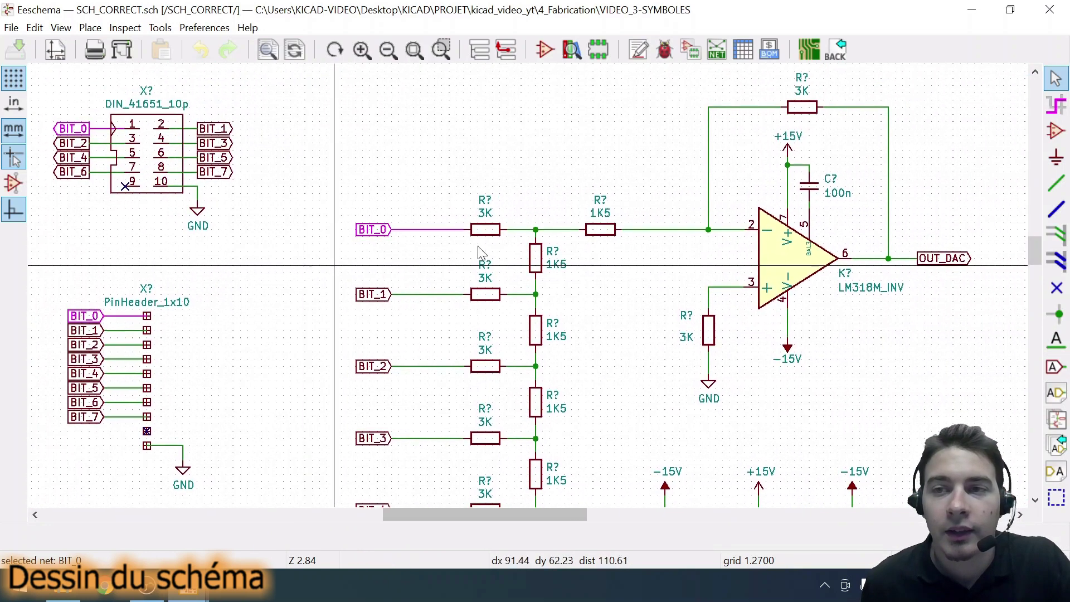
pyautogui.scroll(-1, 557, 172)
pyautogui.moveTo(576, 304); pyautogui.dragTo(359, 164, button='middle')
pyautogui.scroll(2, 512, 245)
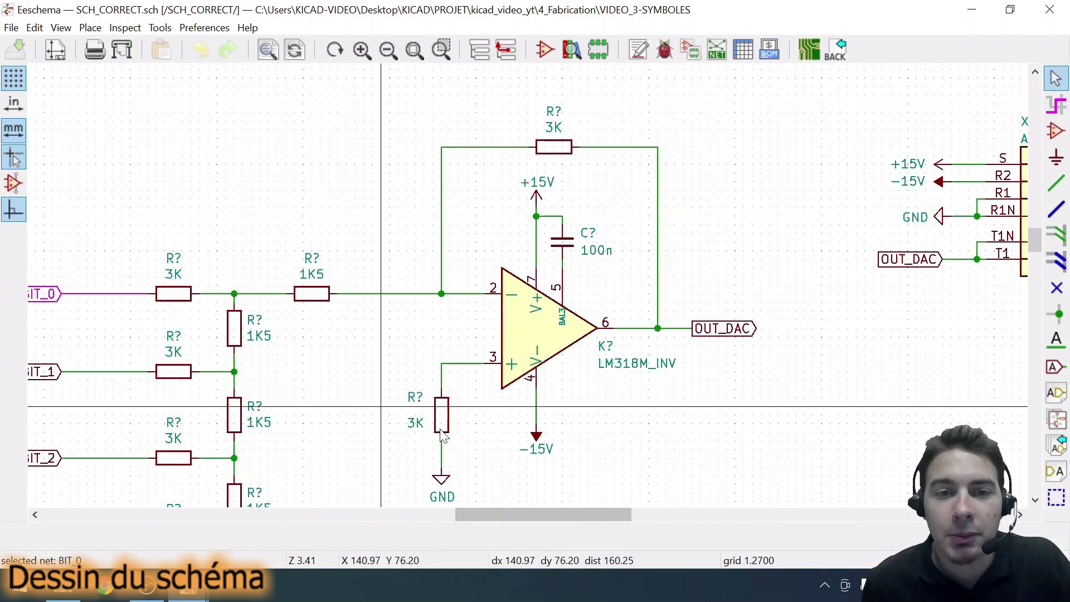
pyautogui.moveTo(688, 429); pyautogui.dragTo(711, 400, button='middle')
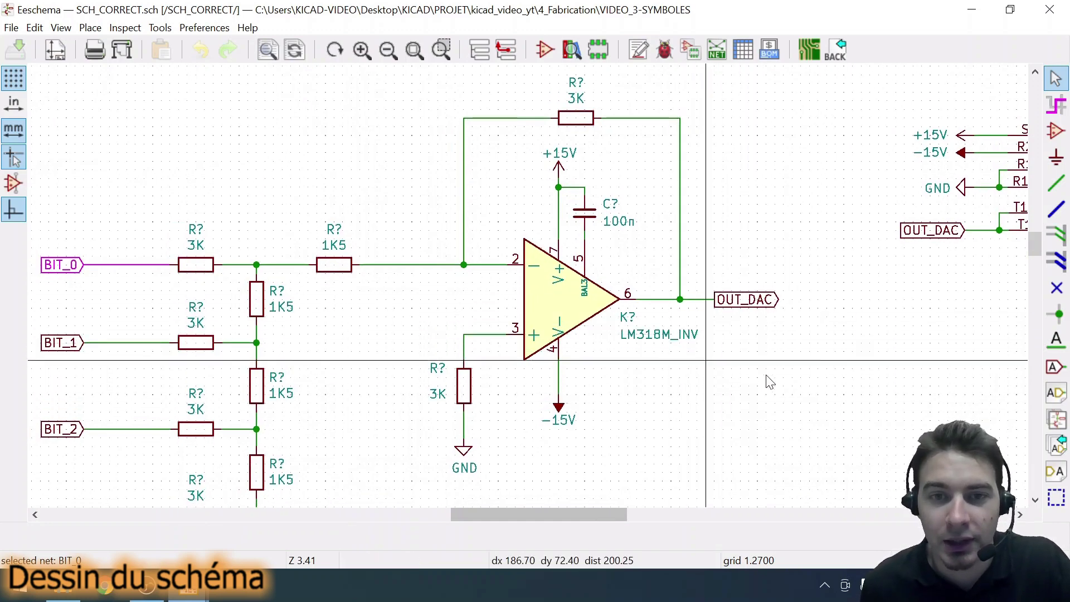
pyautogui.moveTo(681, 409); pyautogui.dragTo(724, 377, button='middle')
pyautogui.scroll(-3, 724, 378)
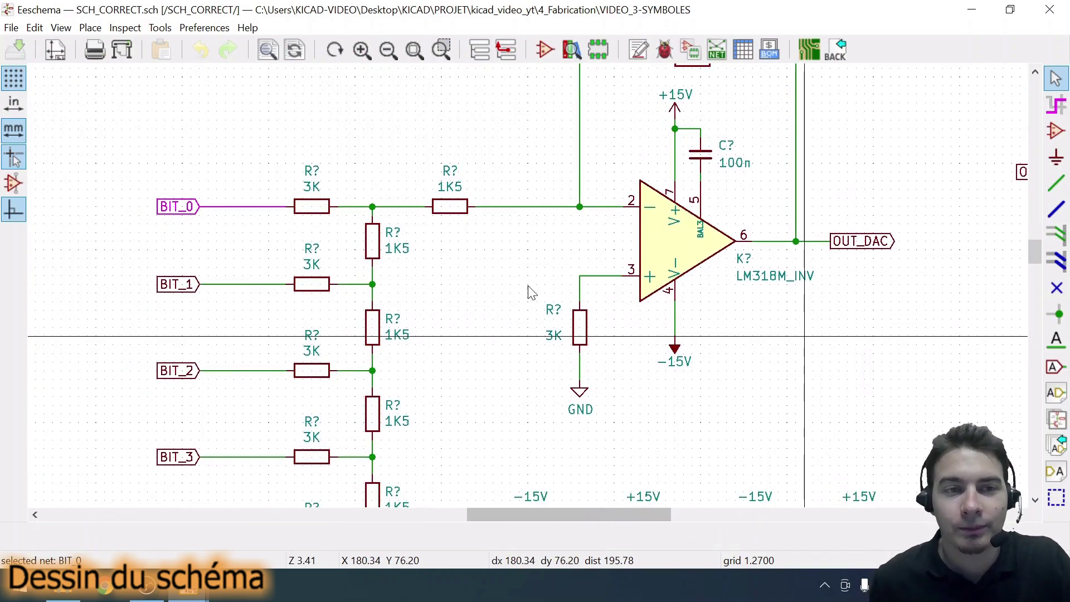
pyautogui.moveTo(526, 330); pyautogui.dragTo(554, 361, button='middle')
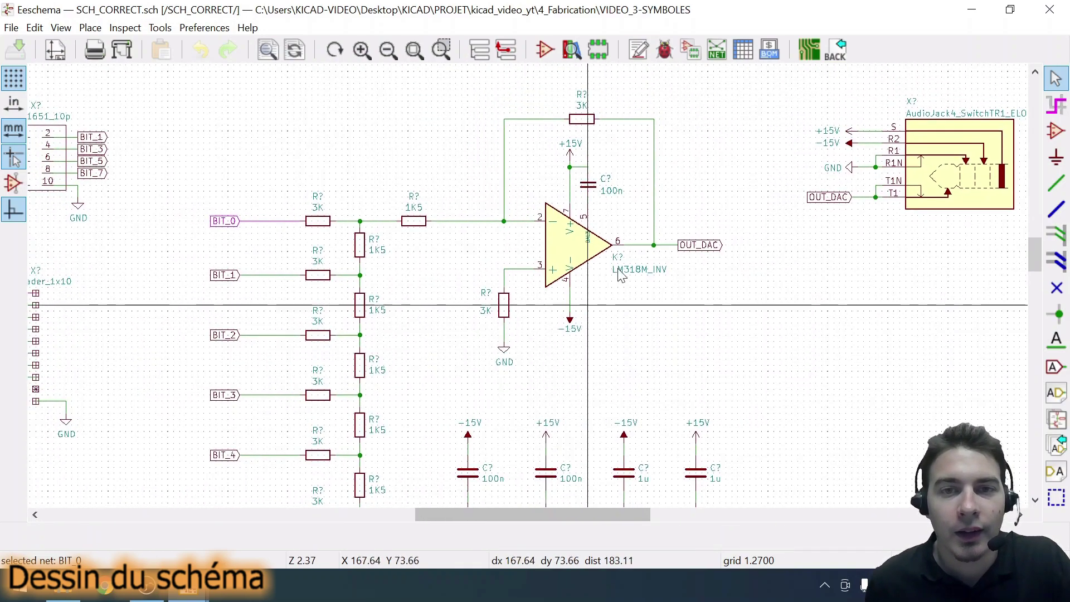
pyautogui.moveTo(460, 284)
pyautogui.mouseDown(button='middle')
pyautogui.moveTo(494, 262)
pyautogui.moveTo(482, 285)
pyautogui.mouseUp(button='middle')
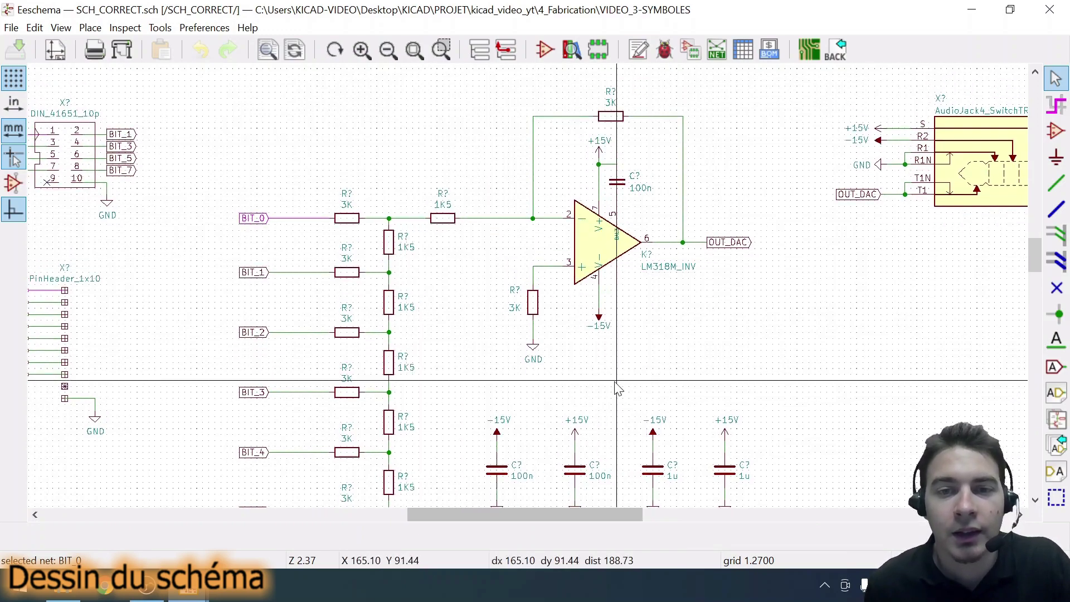
# - Examine the four 100n and 1u decoupling capacitors wired between the +15V or -15V supplies and GND
pyautogui.moveTo(614, 374); pyautogui.dragTo(532, 182, button='middle')
pyautogui.scroll(4, 540, 294)
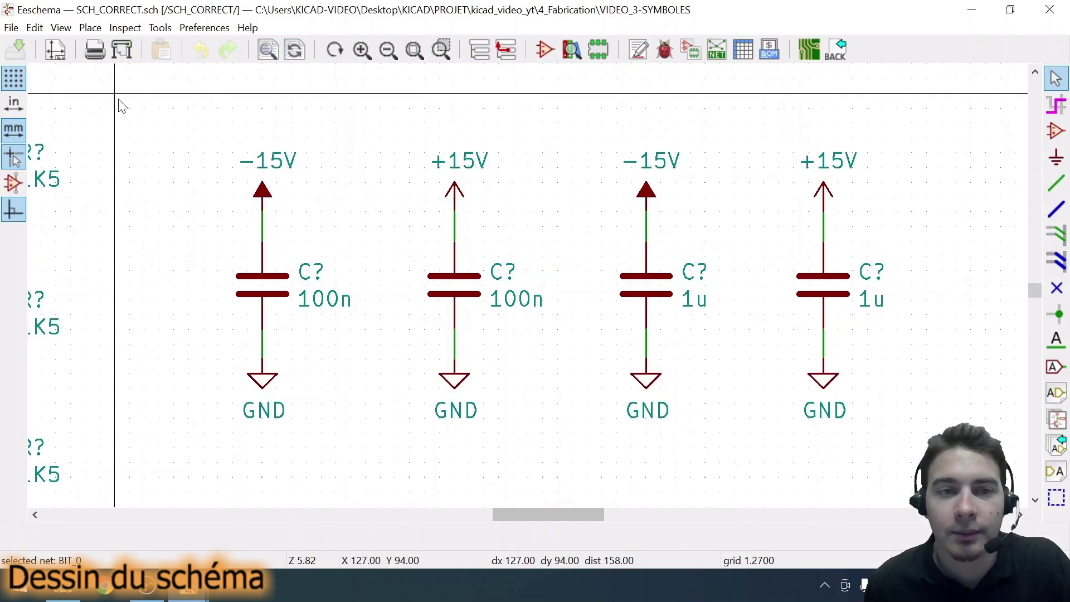
pyautogui.scroll(-6, 532, 290)
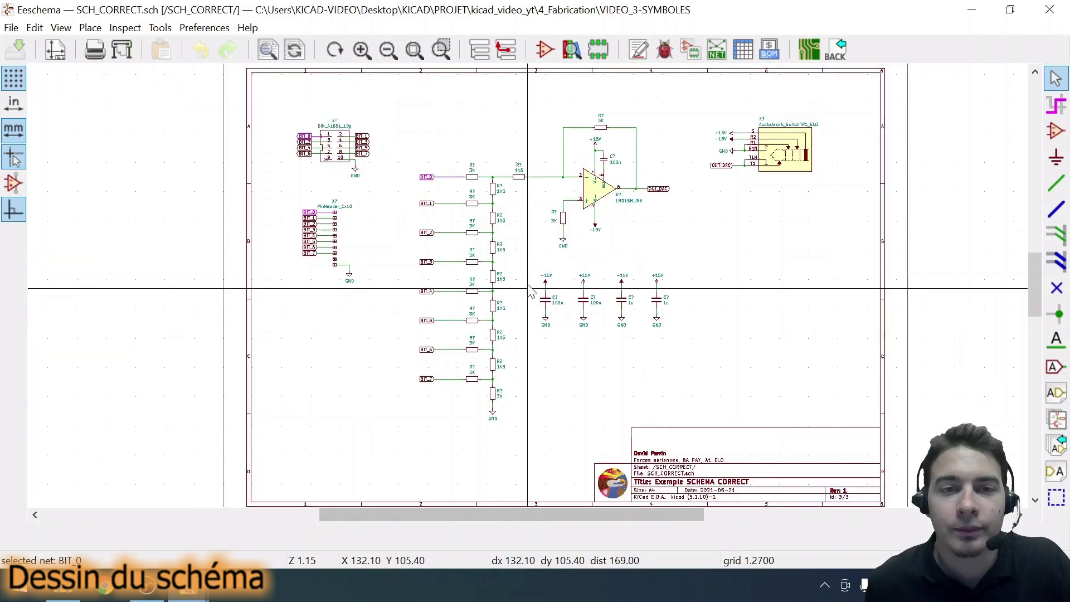
# - Inspect the AudioJack4_SwitchTR1_ELO connector's supply, GND and OUT_DAC connections in relation to the rest of the circuit
pyautogui.scroll(1, 532, 290)
pyautogui.scroll(1, 532, 290)
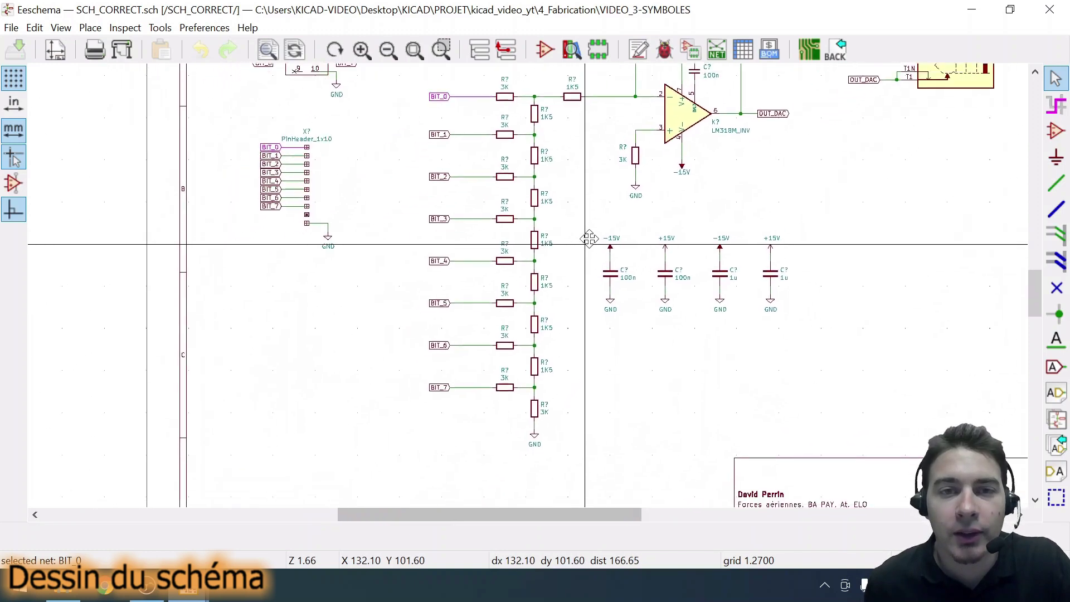
pyautogui.moveTo(591, 243); pyautogui.dragTo(560, 268, button='middle')
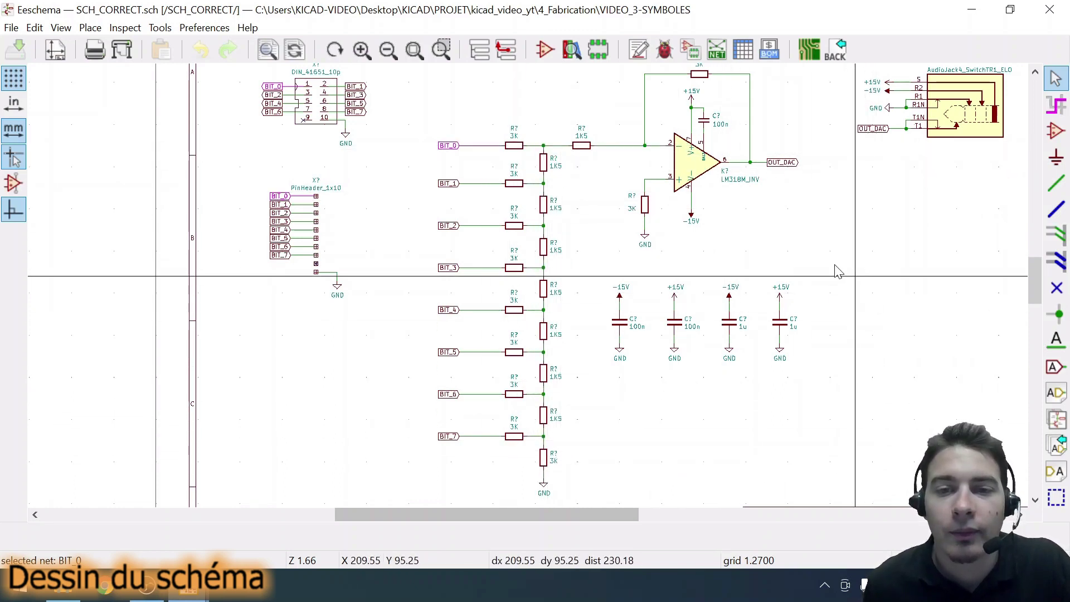
pyautogui.moveTo(827, 232); pyautogui.dragTo(487, 337, button='middle')
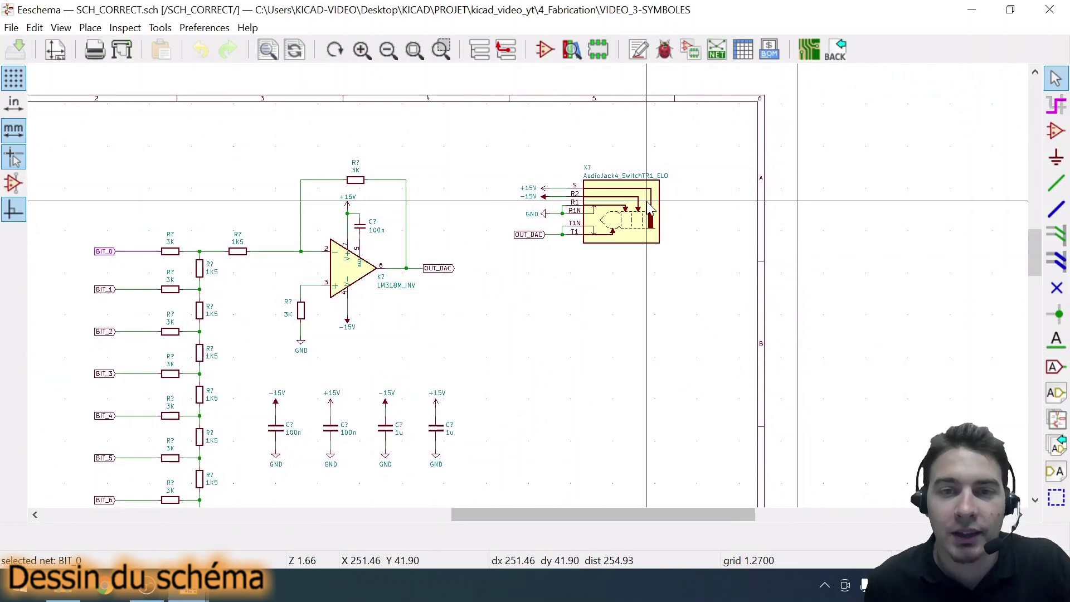
pyautogui.scroll(6, 624, 209)
pyautogui.moveTo(453, 322); pyautogui.dragTo(648, 272, button='middle')
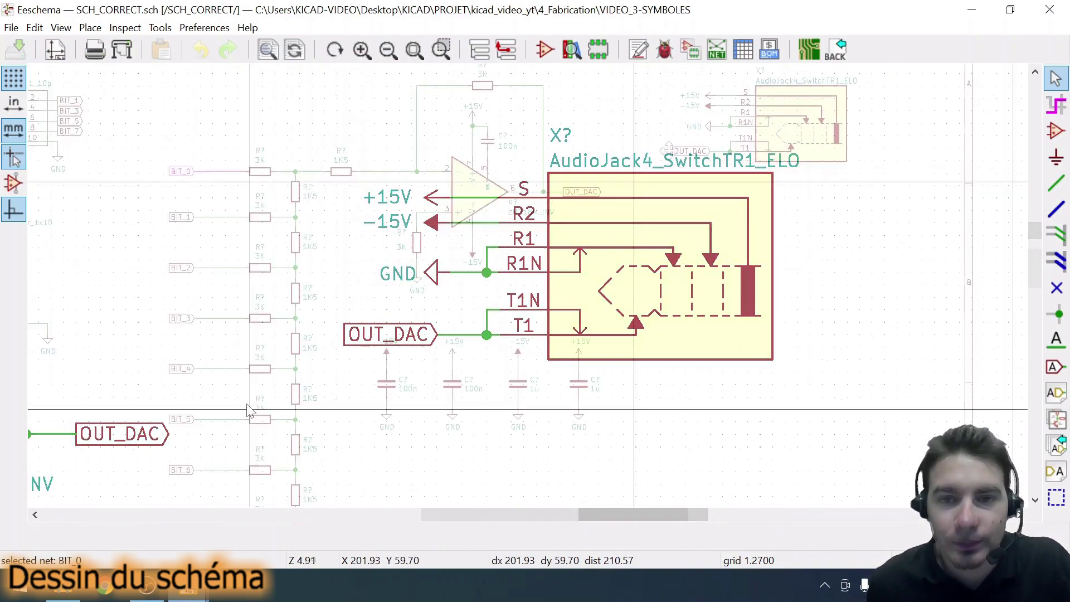
pyautogui.scroll(-6, 530, 301)
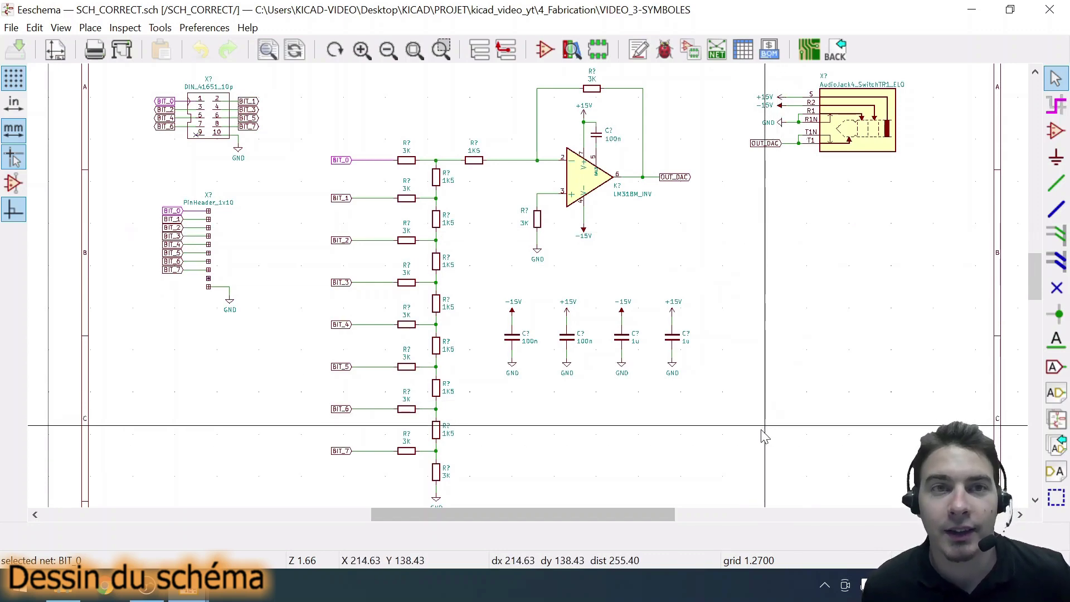
# - Examine the references and values of the 3K and 1K5 resistors on the BIT_0 branch
pyautogui.scroll(3, 414, 161)
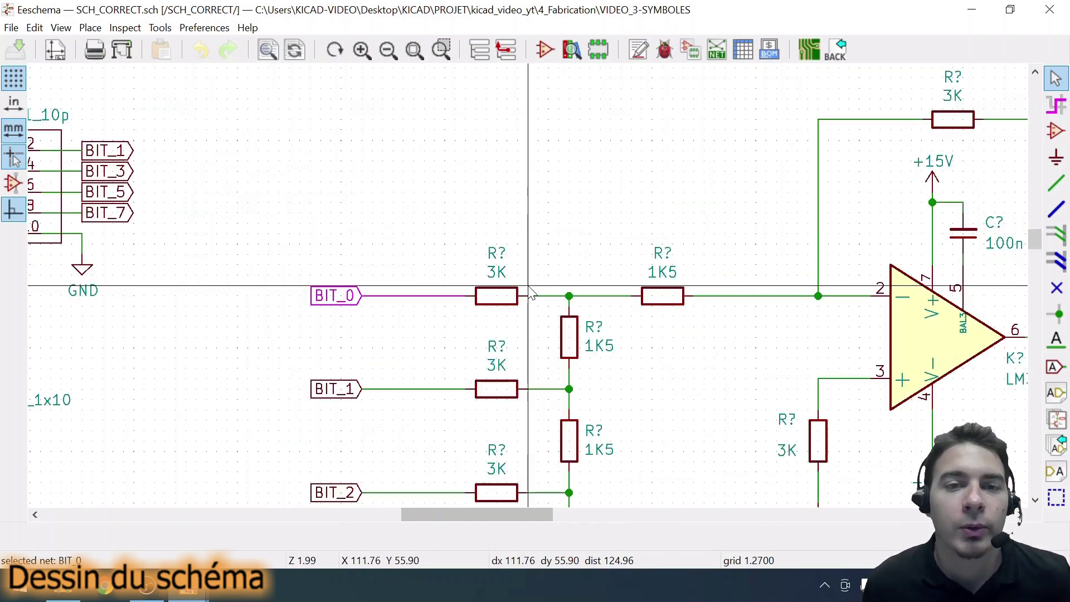
pyautogui.scroll(5, 531, 292)
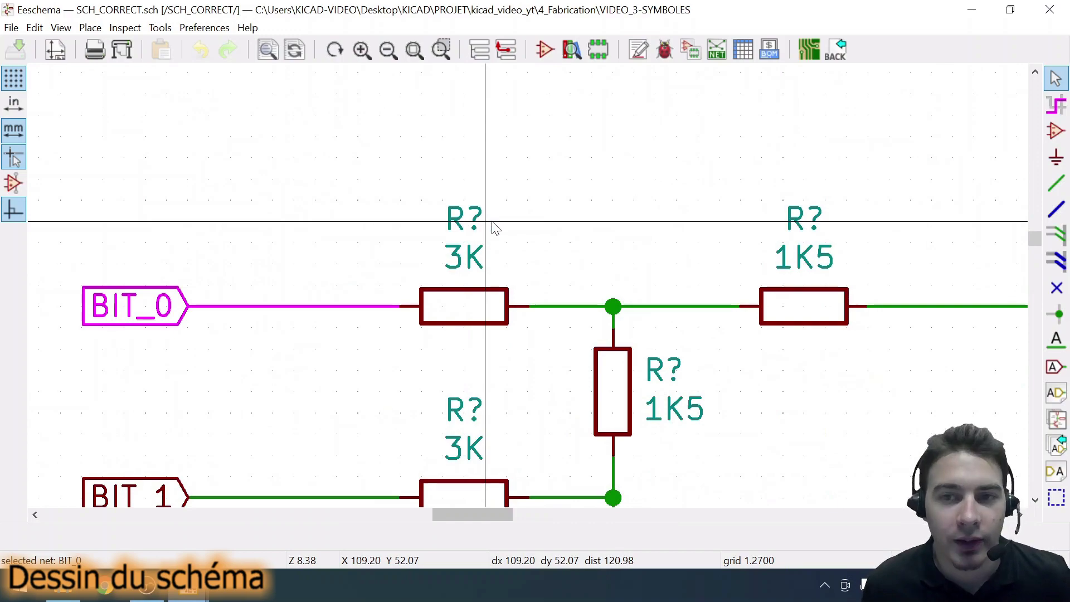